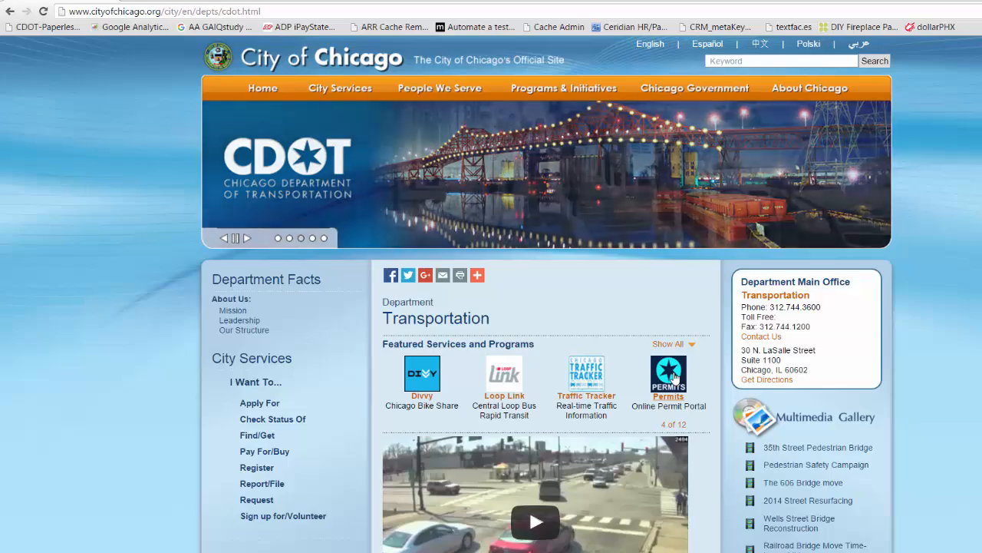
Open the City of Chicago online permit portal and sign in with the account username and password
{"action": "left_click", "coordinate": [674, 376]}
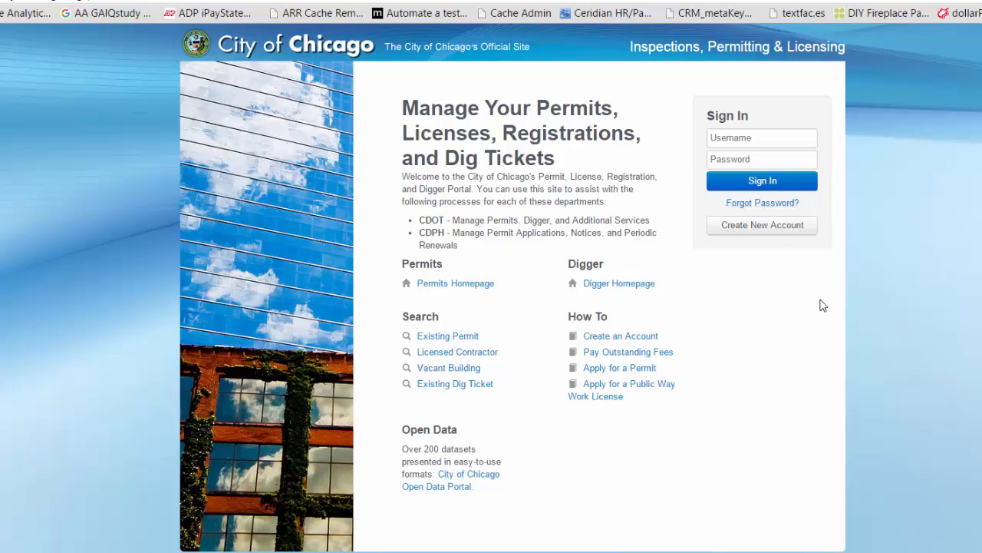
{"action": "left_click", "coordinate": [770, 205]}
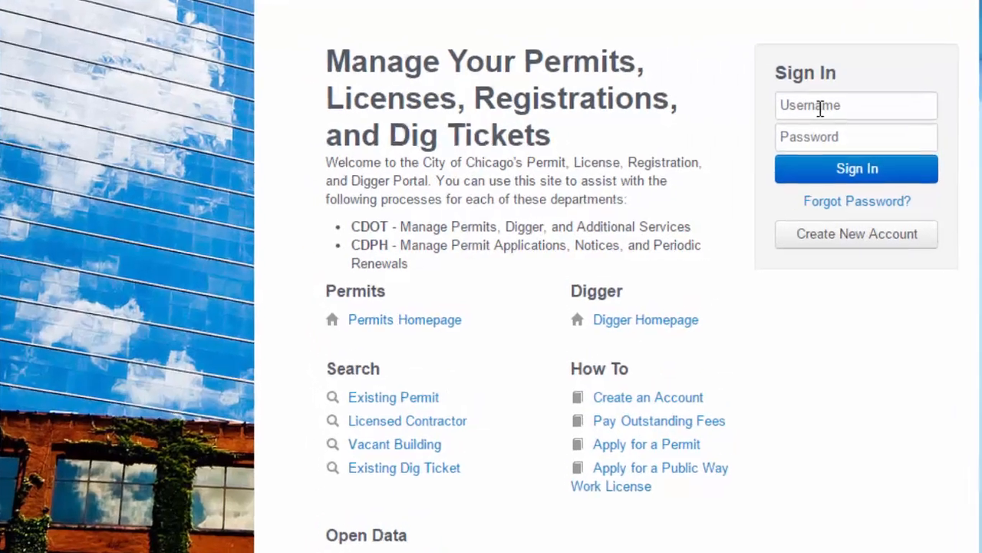
{"action": "left_click", "coordinate": [820, 108]}
{"action": "type", "text": "Beth"}
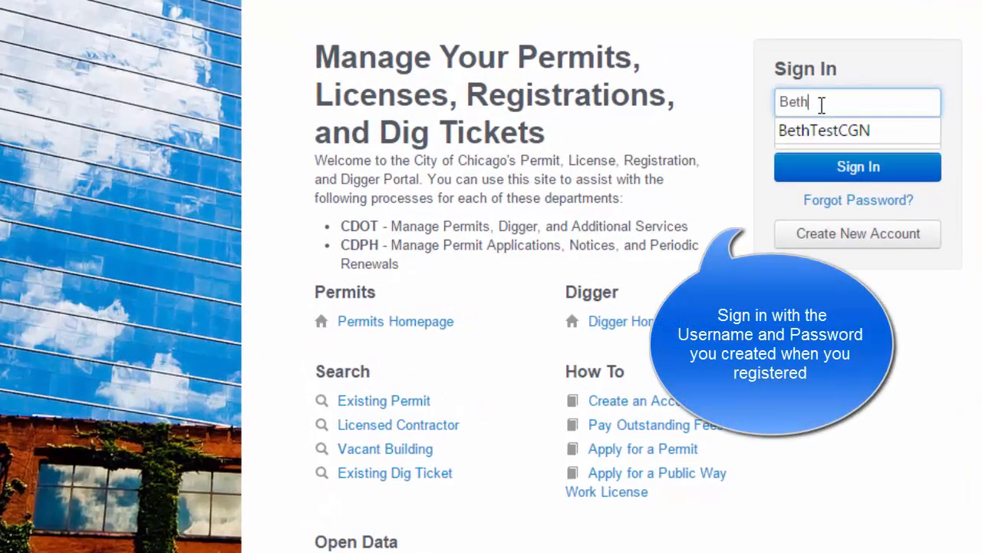
{"action": "type", "text": "TestCGN"}
{"action": "key", "text": "Tab"}
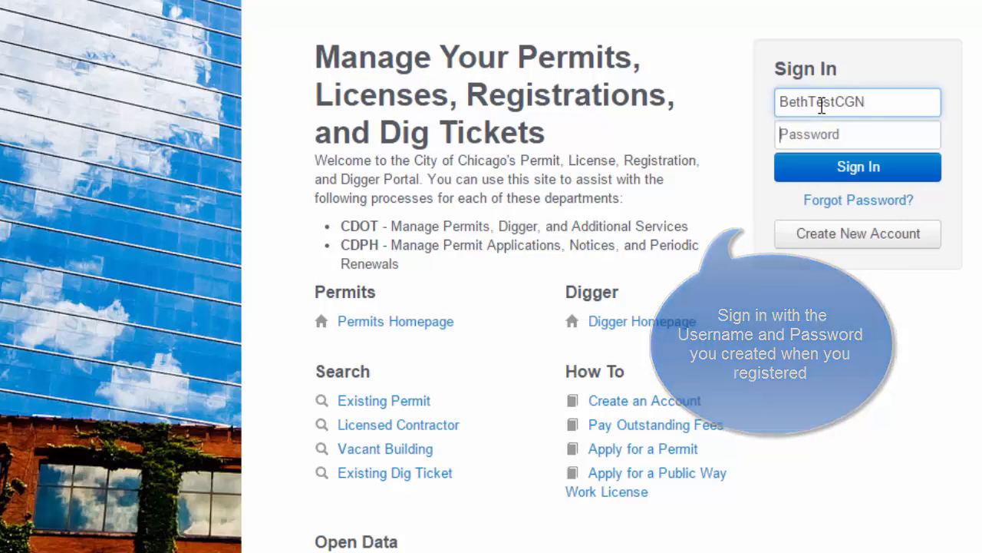
{"action": "type", "text": "•••••••••"}
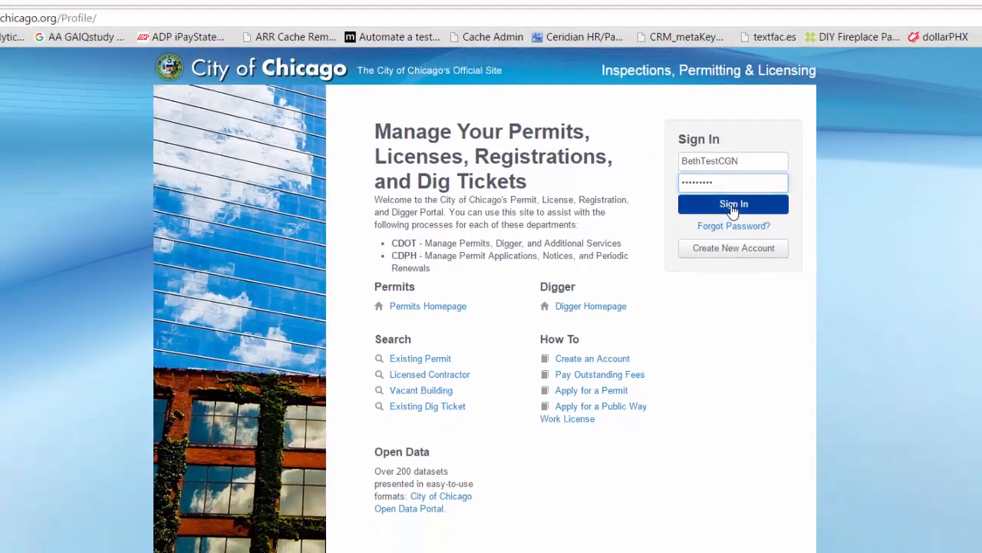
{"action": "left_click", "coordinate": [733, 205]}
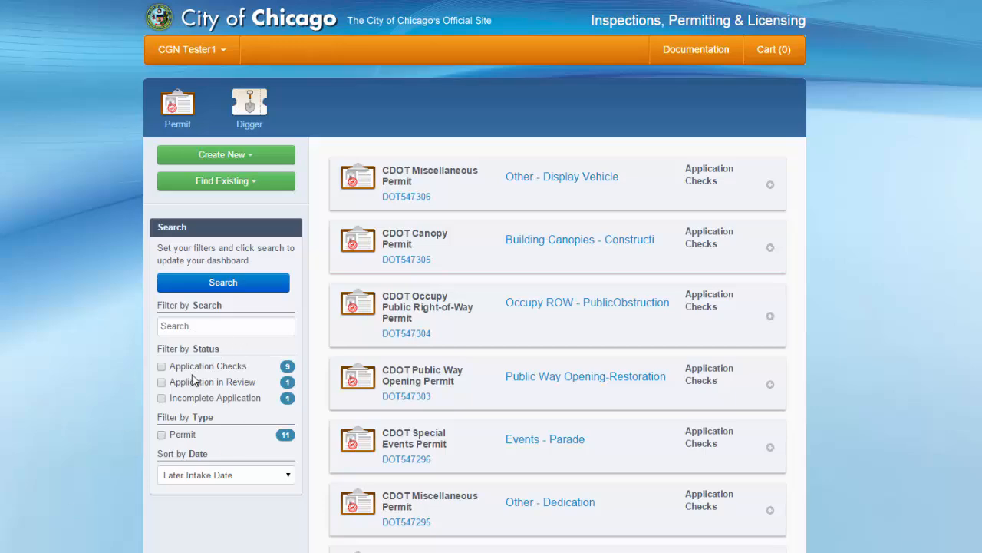
Filter the dashboard by the statuses Application Checks and Application in Review and run the search
{"action": "left_click", "coordinate": [161, 366]}
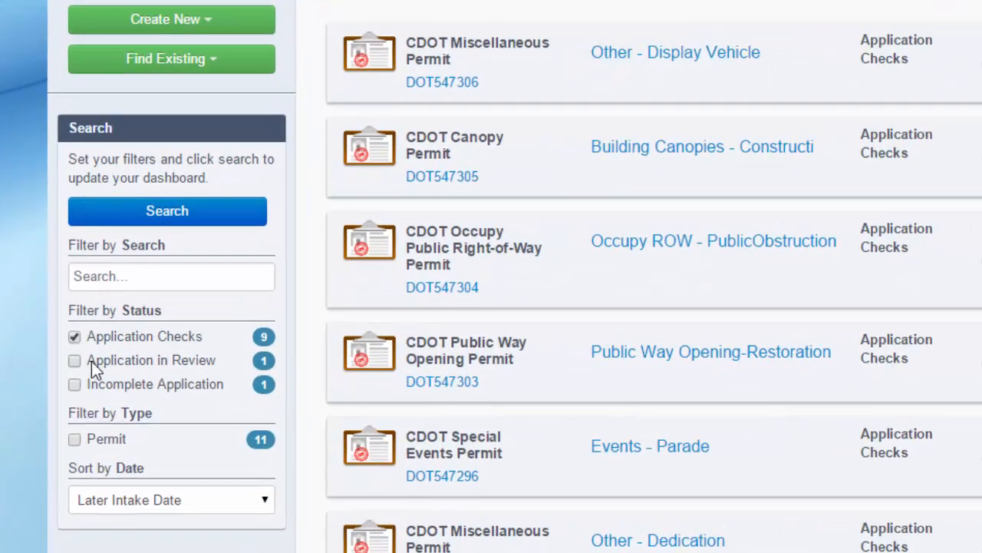
{"action": "left_click", "coordinate": [77, 363]}
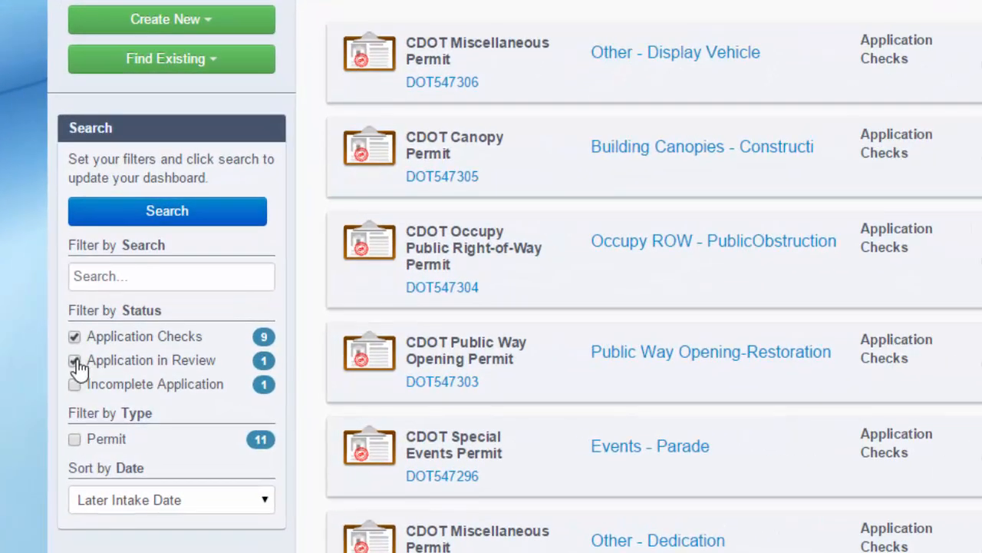
{"action": "left_click", "coordinate": [190, 221]}
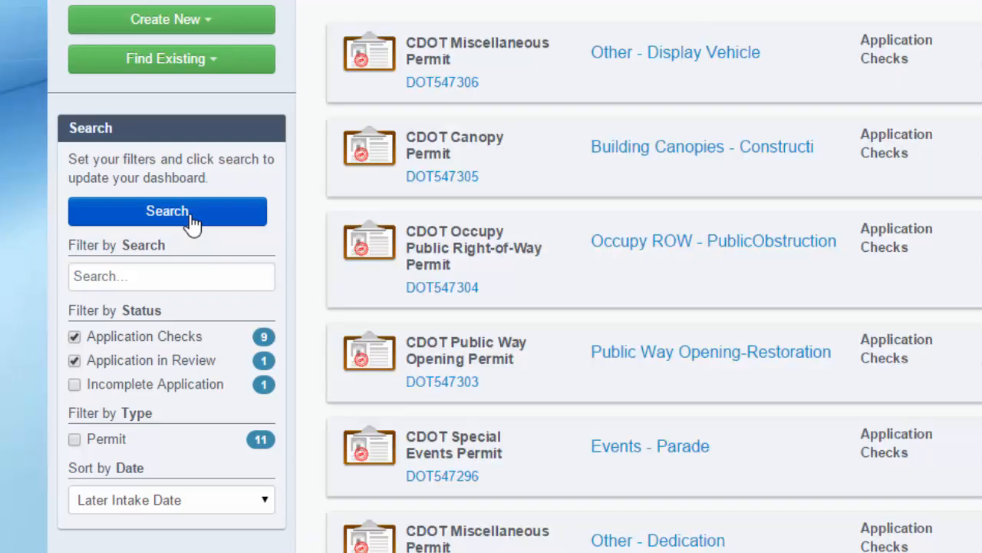
Restrict the dashboard's status filter to Incomplete Application only and run the search
{"action": "left_click", "coordinate": [75, 360]}
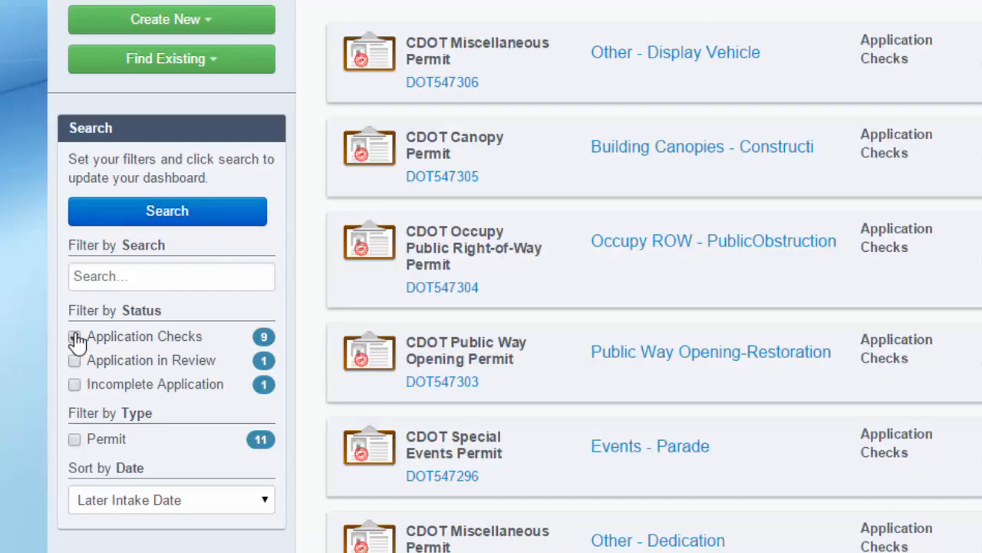
{"action": "left_click", "coordinate": [75, 336]}
{"action": "left_click", "coordinate": [74, 384]}
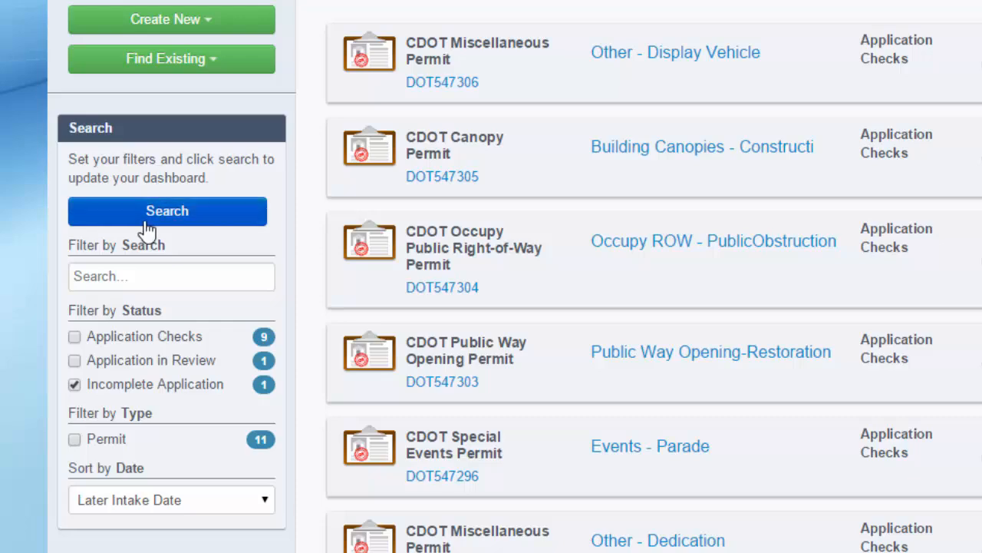
{"action": "left_click", "coordinate": [151, 218]}
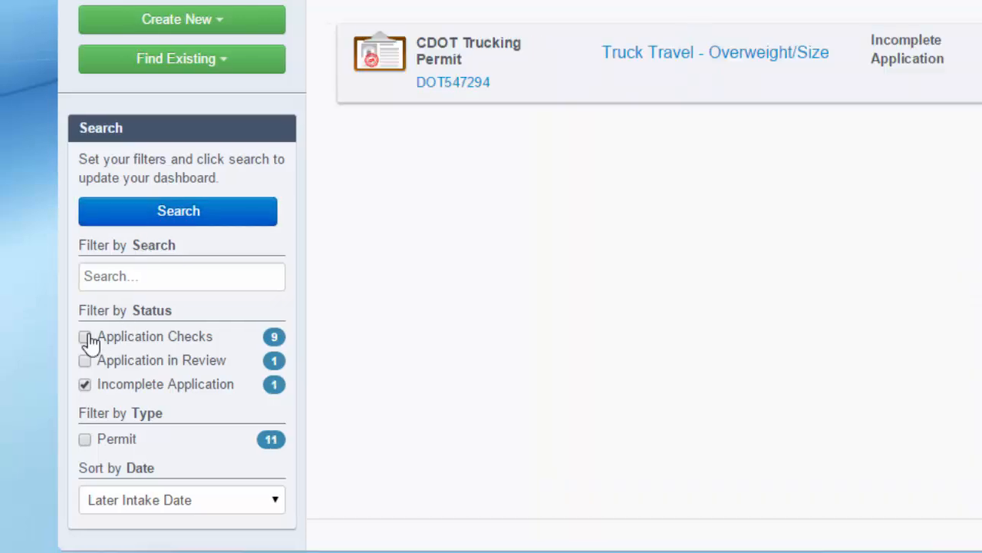
Clear the Incomplete Application status filter and search the dashboard by the type Permit instead
{"action": "left_click", "coordinate": [142, 278]}
{"action": "left_click", "coordinate": [85, 385]}
{"action": "left_click", "coordinate": [85, 442]}
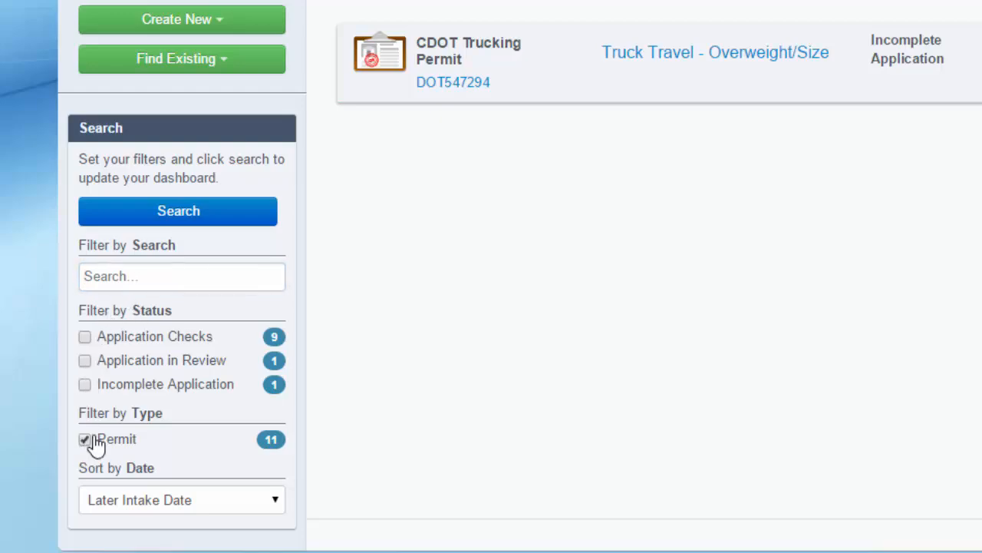
{"action": "left_click", "coordinate": [136, 225]}
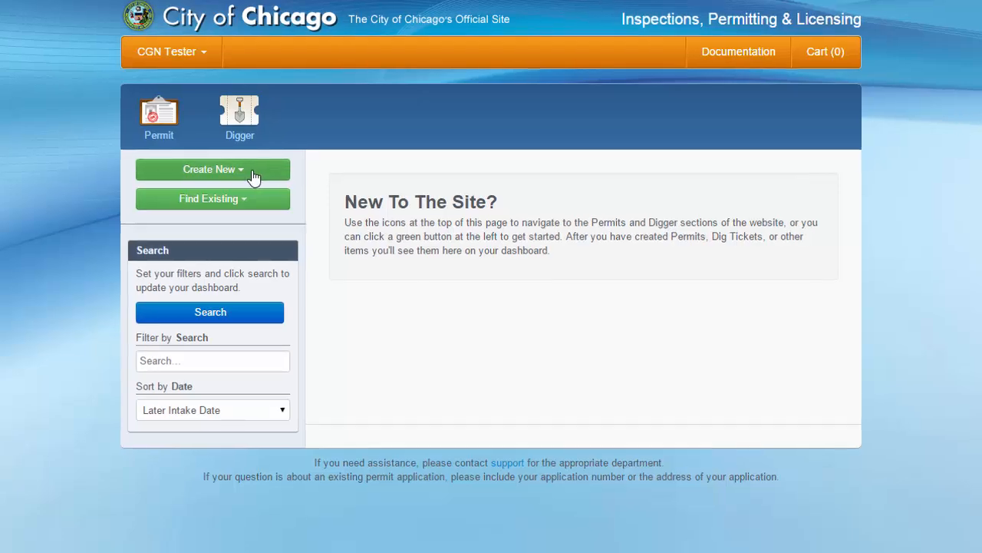
Start a new permit application of the type Building Canopies
{"action": "left_click", "coordinate": [197, 156]}
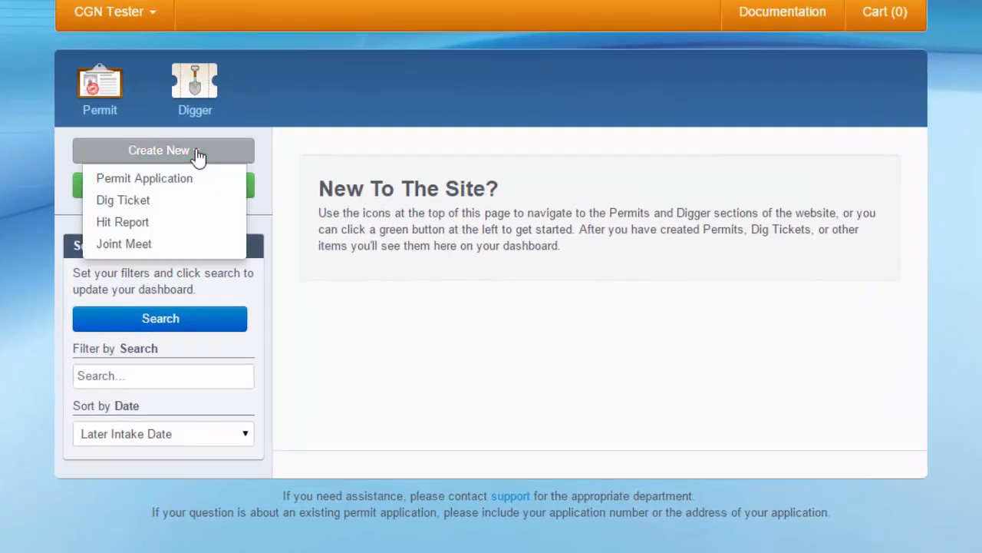
{"action": "left_click", "coordinate": [153, 184]}
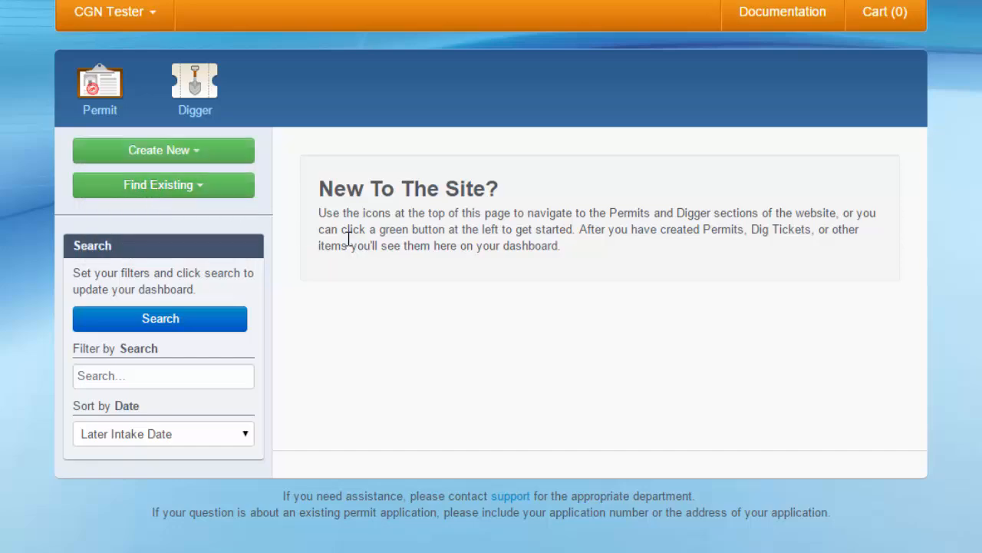
{"action": "scroll", "coordinate": [605, 327], "scroll_direction": "down", "scroll_amount": 2}
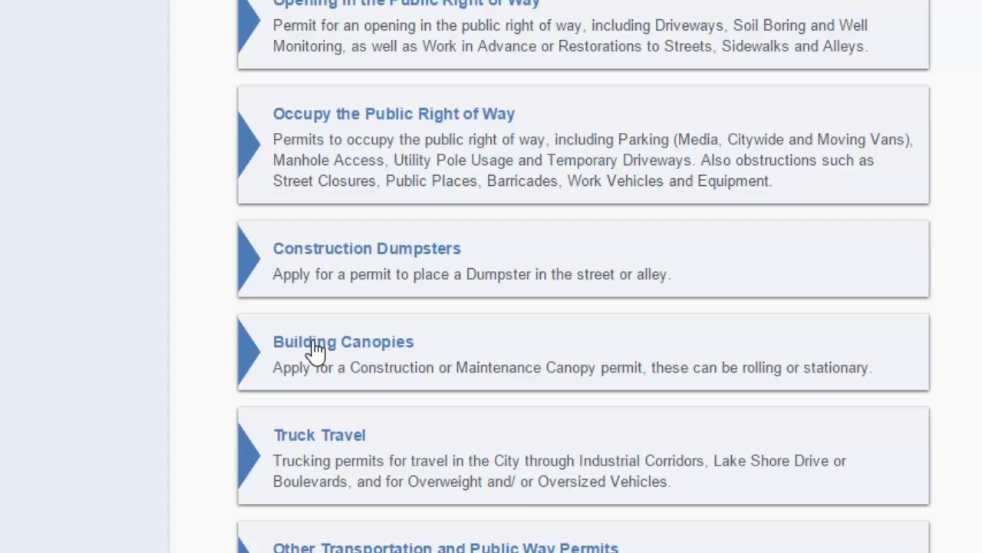
{"action": "left_click", "coordinate": [314, 347]}
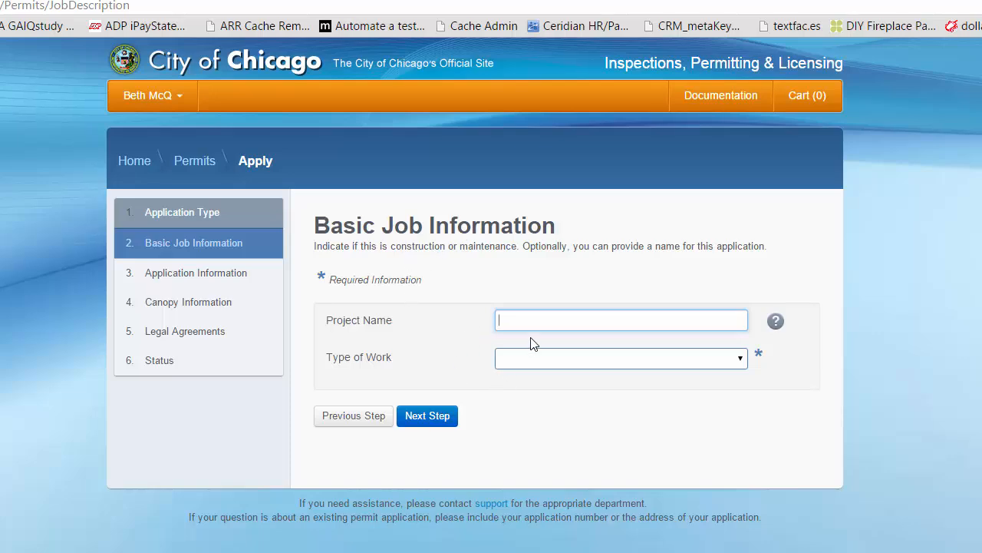
Enter the project name "Test Name" with Construction as the type of work, and continue to Application Information
{"action": "type", "text": "Test Name"}
{"action": "key", "text": "Tab"}
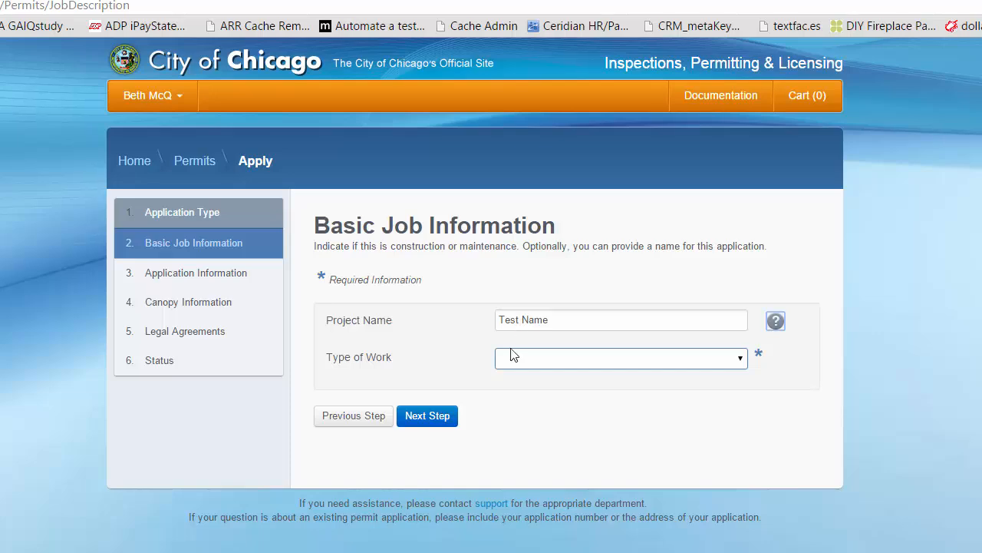
{"action": "left_click", "coordinate": [512, 361]}
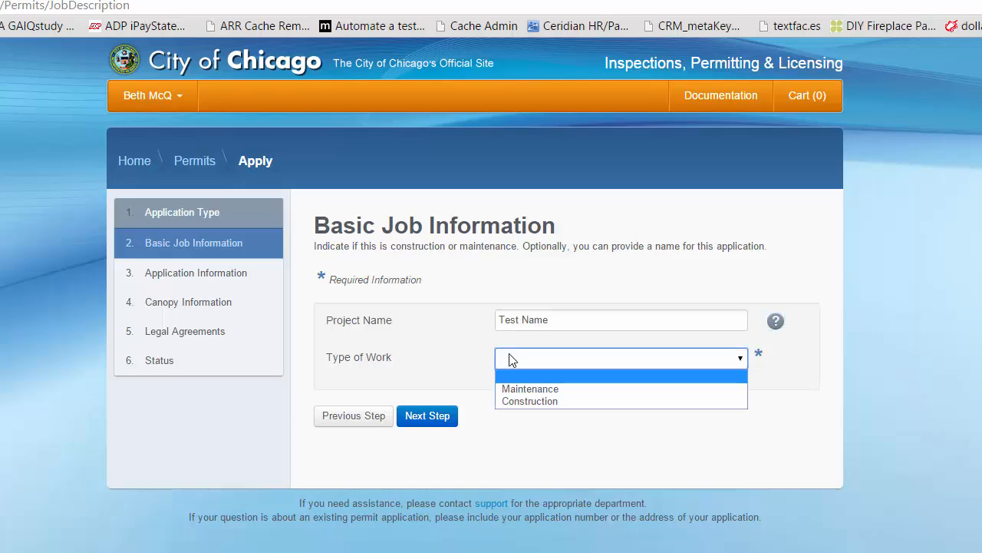
{"action": "left_click", "coordinate": [545, 401]}
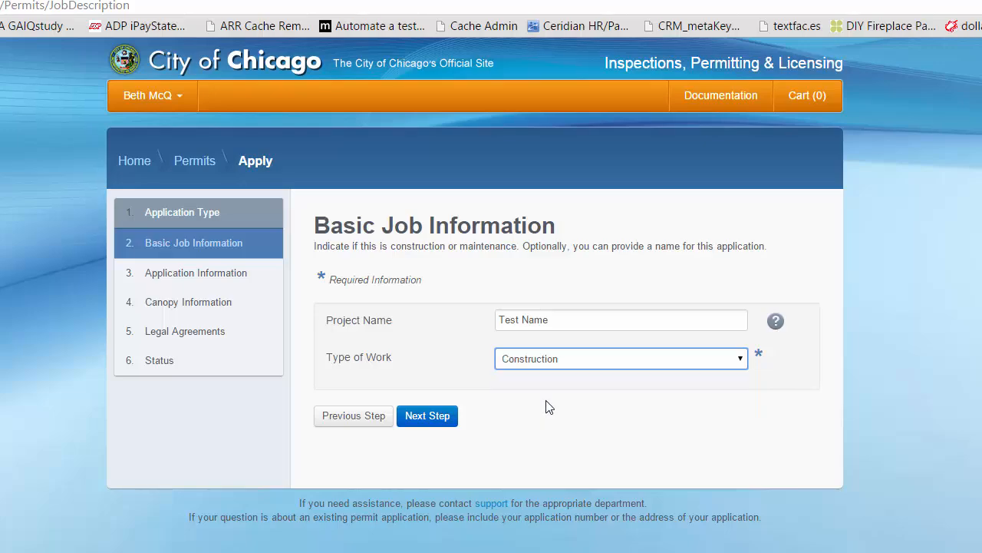
{"action": "left_click", "coordinate": [427, 418]}
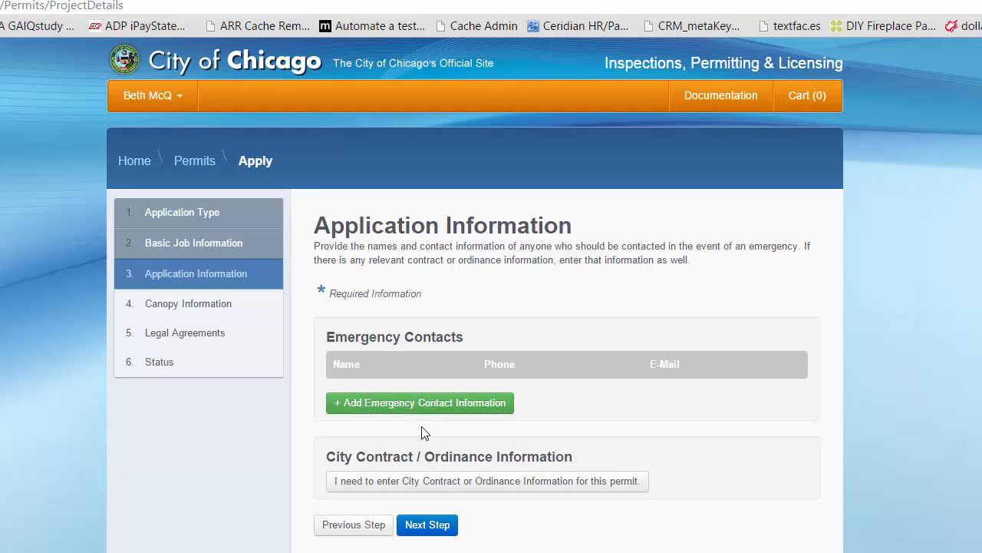
Add an emergency contact to the application, filling in the name, phone and e-mail from the suggested saved contact
{"action": "left_click", "coordinate": [388, 407]}
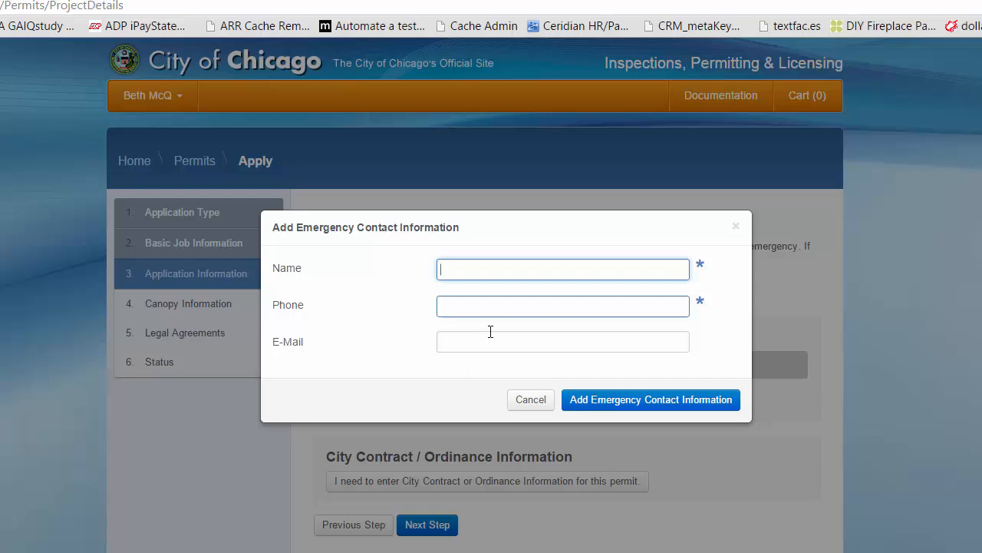
{"action": "type", "text": "Test Nam"}
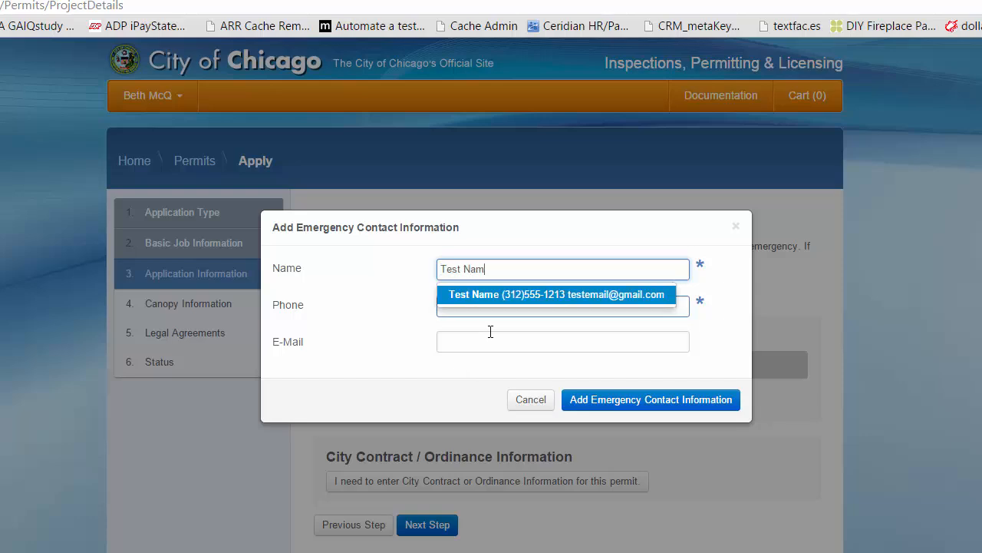
{"action": "left_click", "coordinate": [491, 331]}
{"action": "type", "text": "e"}
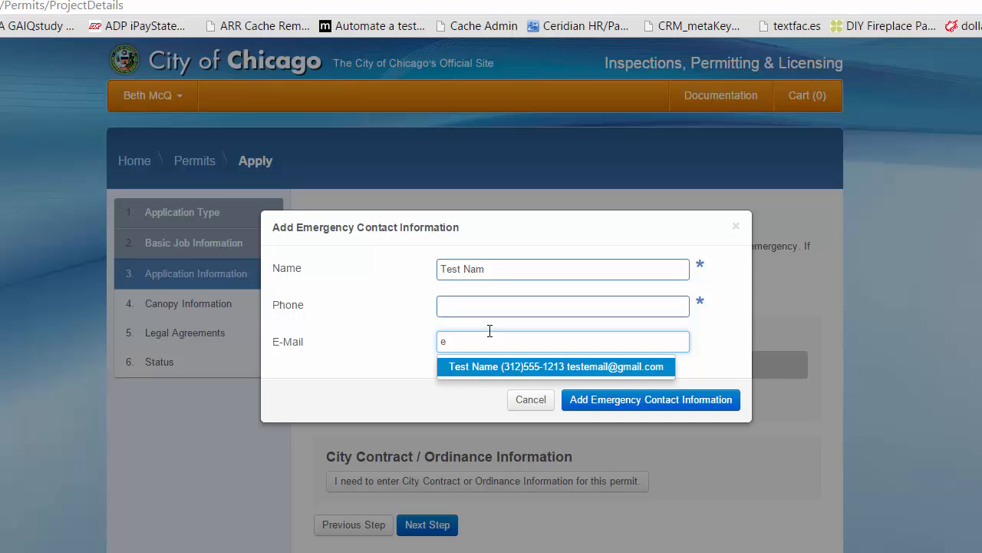
{"action": "key", "text": "BackSpace"}
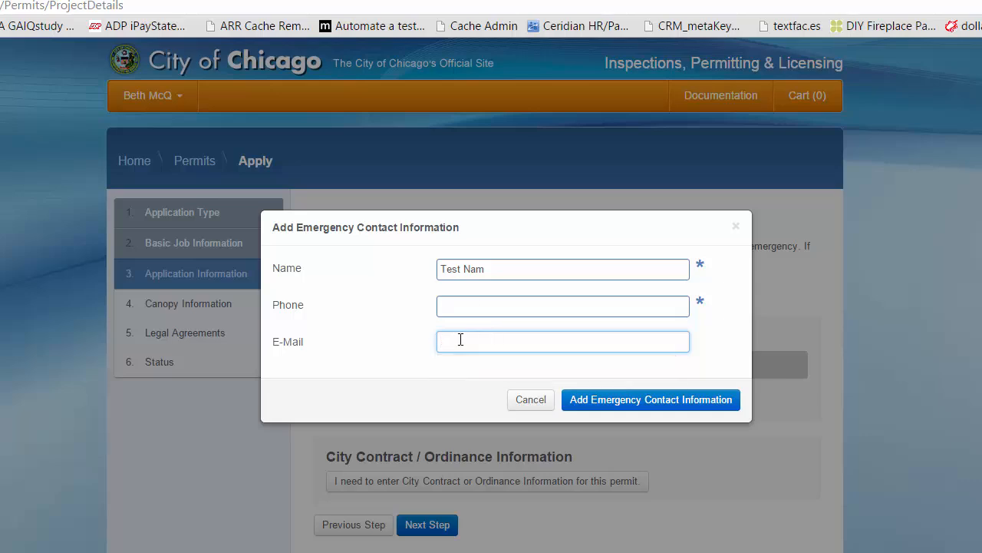
{"action": "left_click", "coordinate": [493, 268]}
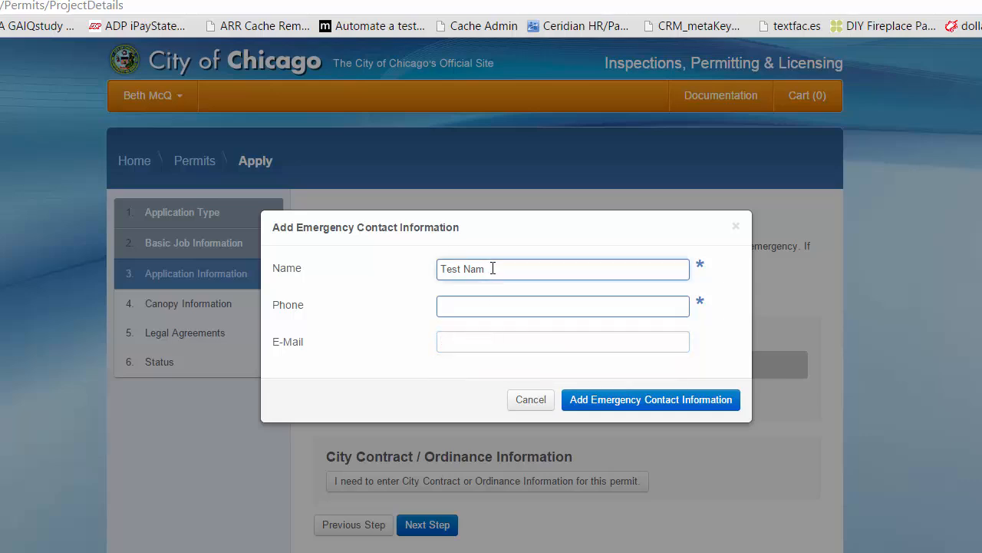
{"action": "type", "text": "e"}
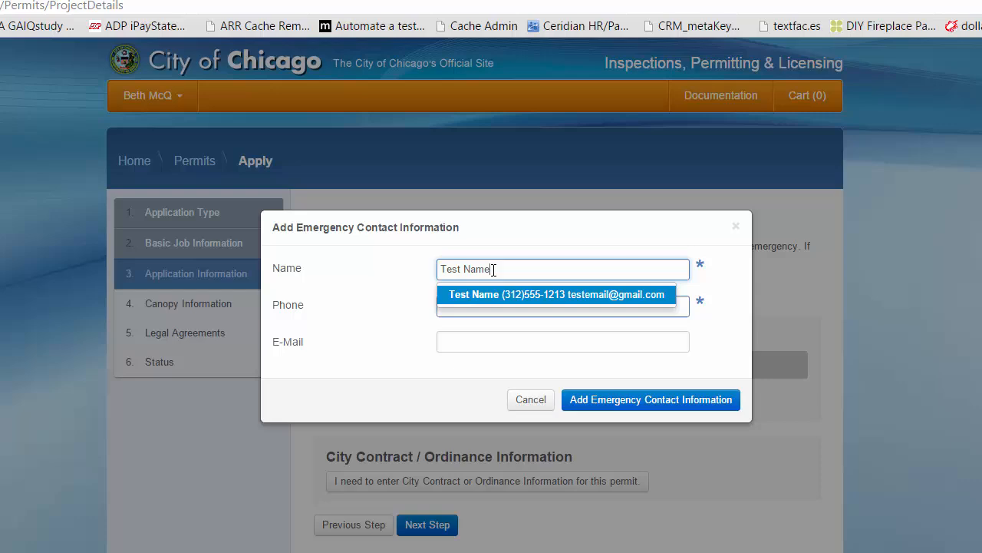
{"action": "left_click", "coordinate": [557, 304]}
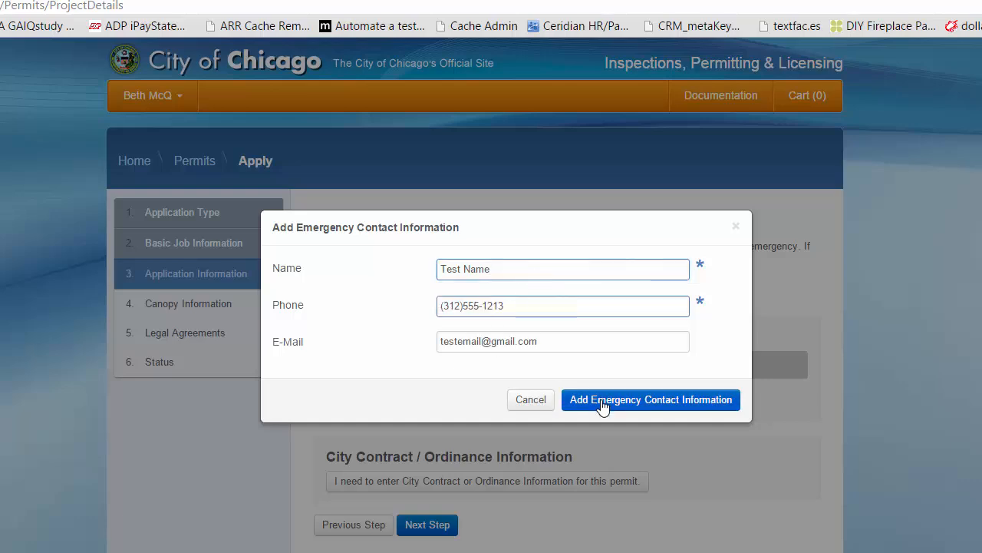
{"action": "left_click", "coordinate": [653, 401]}
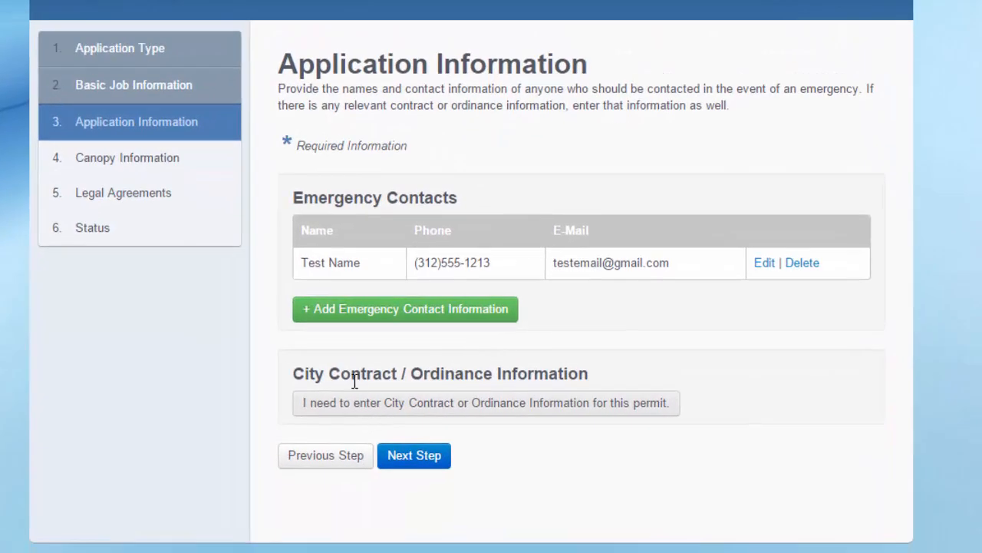
Check the help for the optional City Contract # and Department Responsible fields, leave them blank, and continue to Canopy Information
{"action": "left_click", "coordinate": [379, 412]}
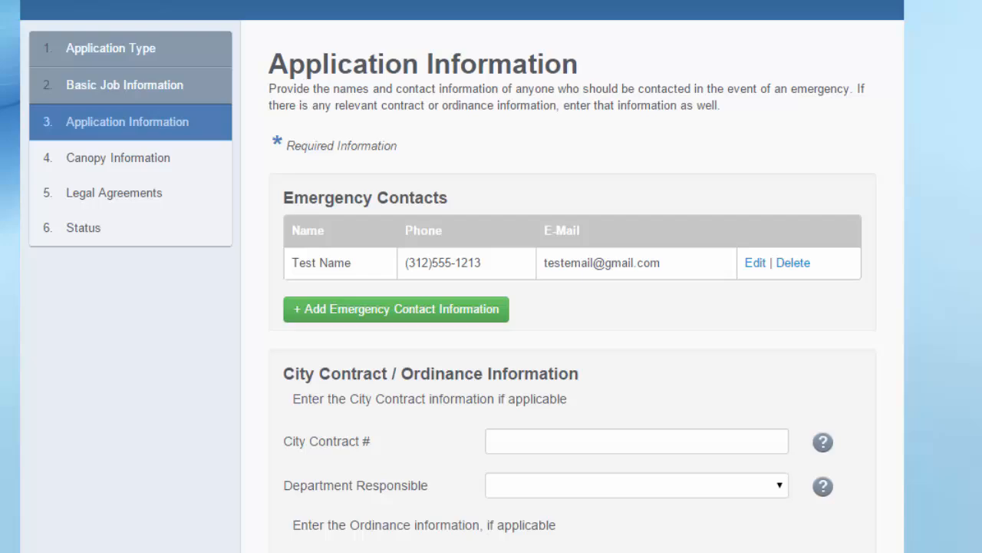
{"action": "scroll", "coordinate": [878, 112], "scroll_direction": "down", "scroll_amount": 2}
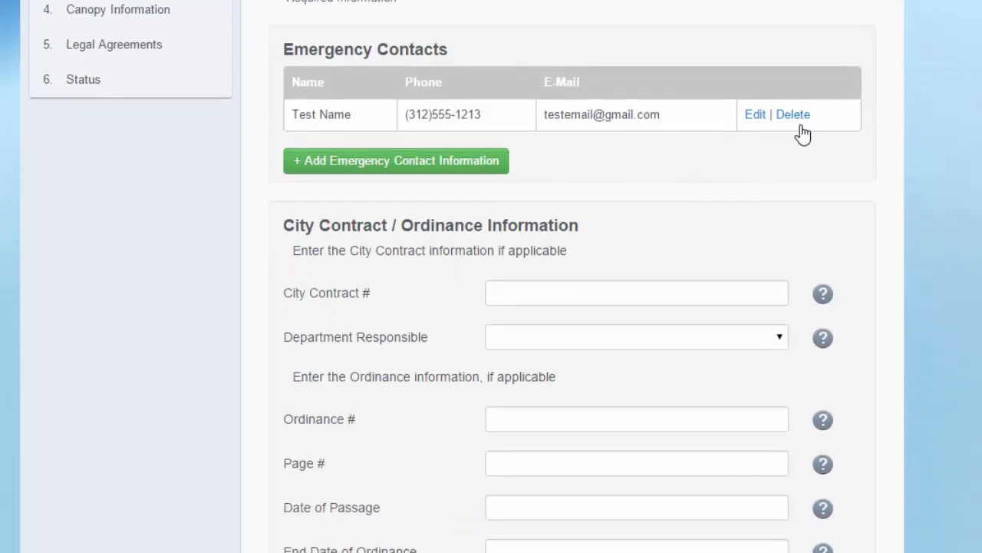
{"action": "left_click", "coordinate": [821, 296]}
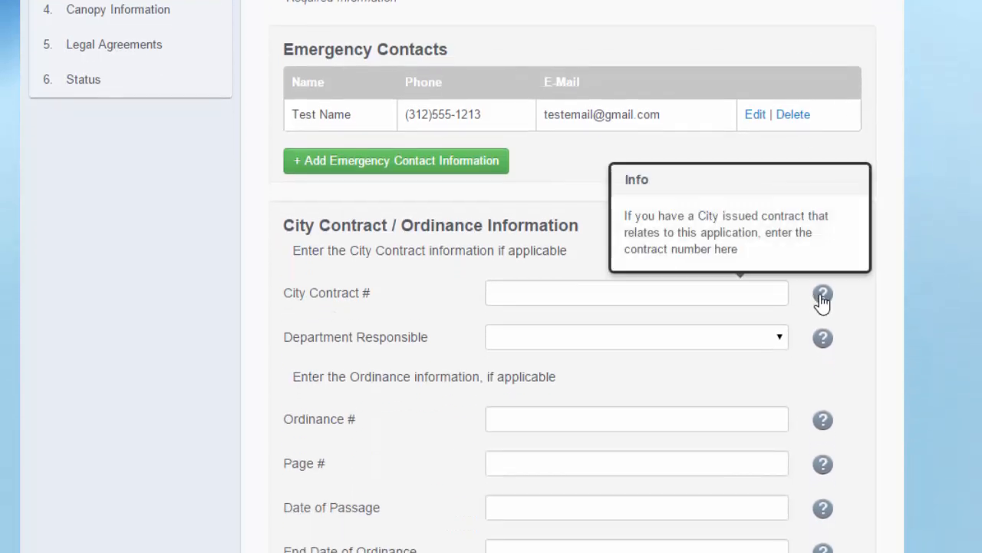
{"action": "left_click", "coordinate": [823, 340]}
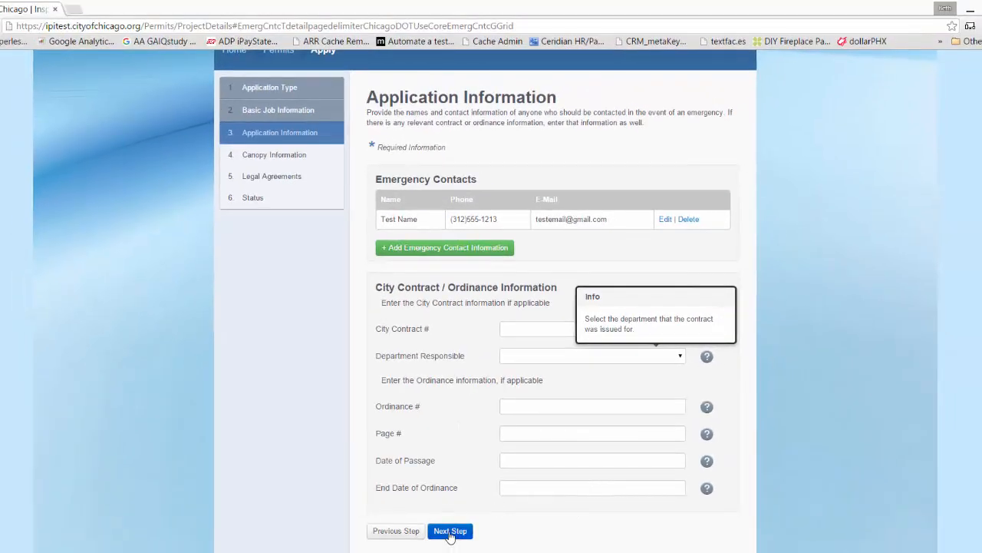
{"action": "left_click", "coordinate": [451, 531]}
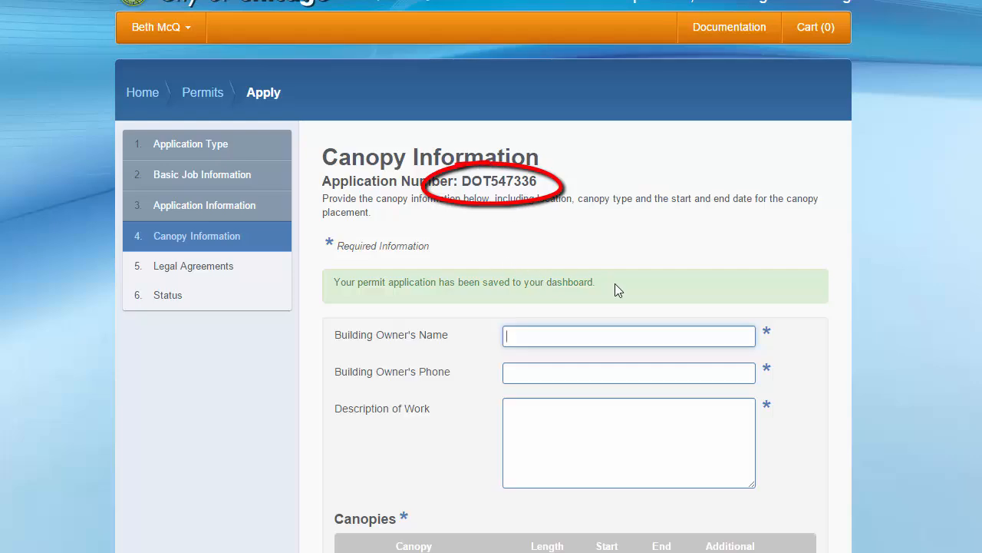
Enter the placeholder "Building Owners Name", the building owner's phone number, and the work description "work description is entered here"
{"action": "left_click", "coordinate": [535, 344]}
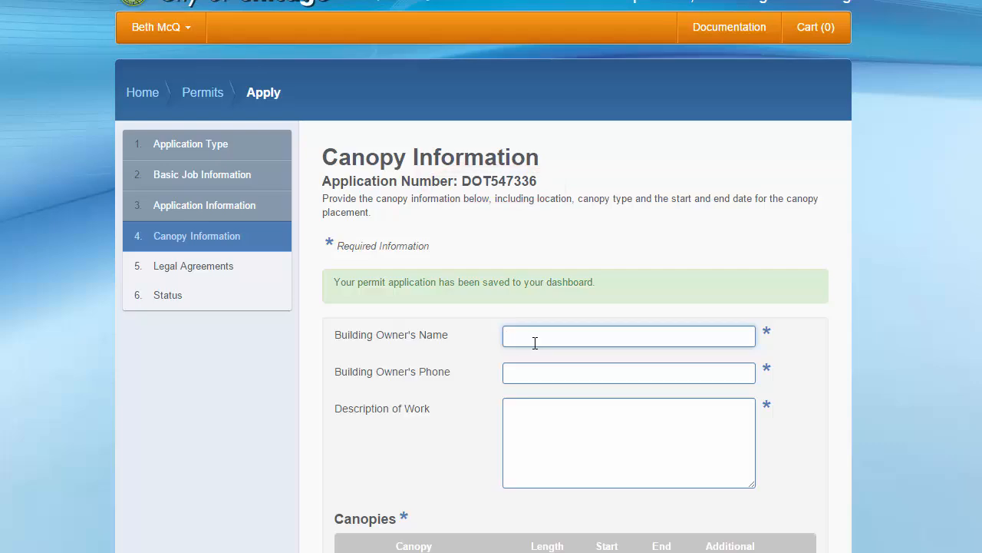
{"action": "type", "text": "Building Owners Name"}
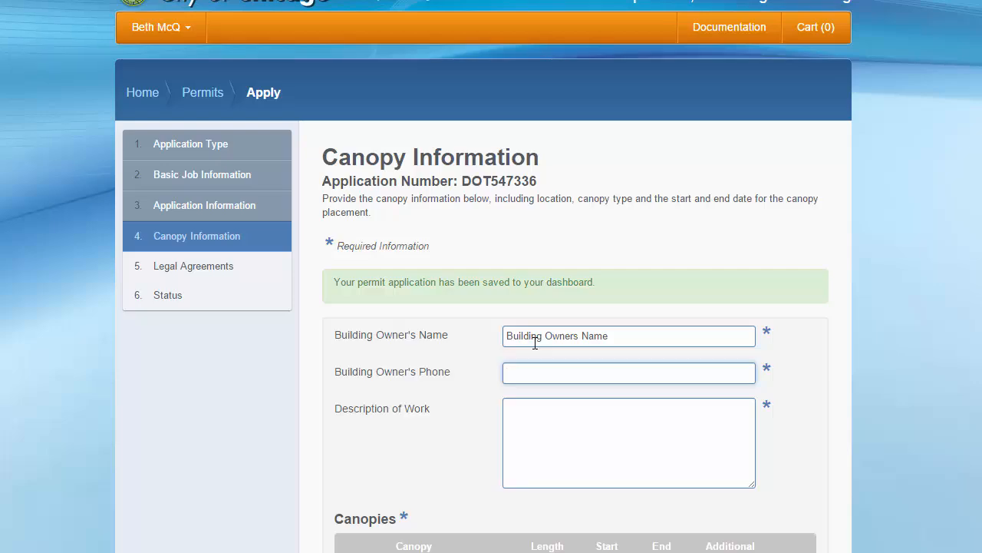
{"action": "type", "text": "3125551212"}
{"action": "key", "text": "Tab"}
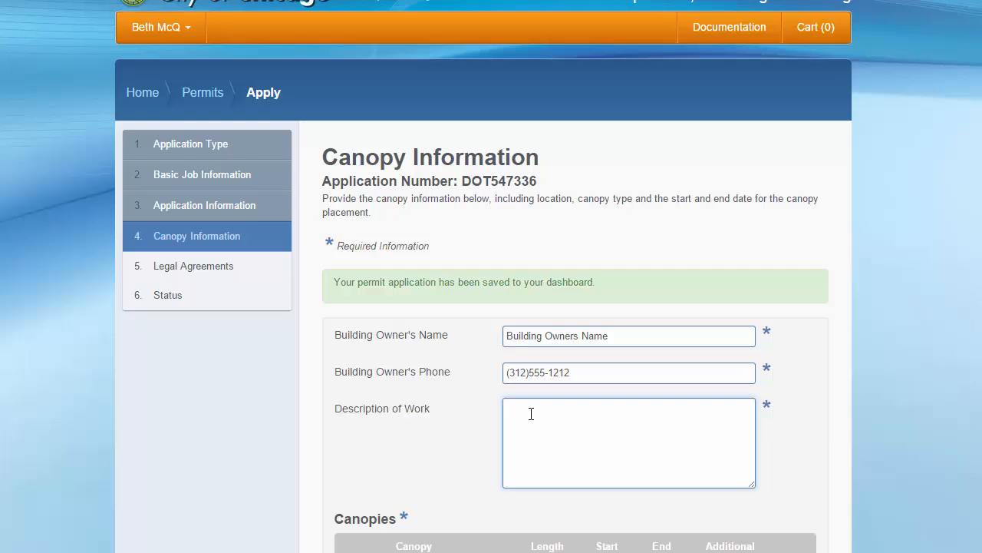
{"action": "type", "text": "work description is entered here"}
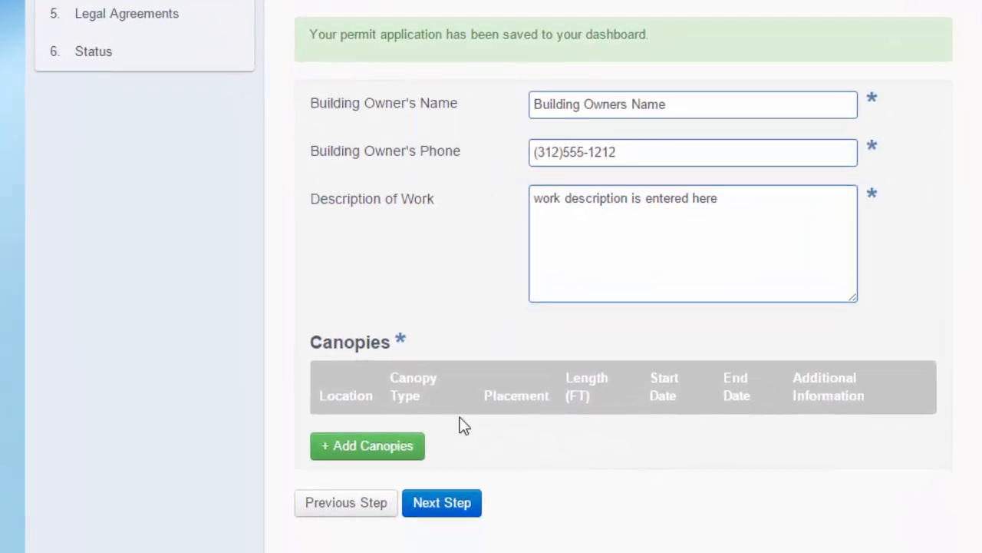
Start a new canopy entry with a street number range from 100 to 200 and direction E
{"action": "left_click", "coordinate": [400, 452]}
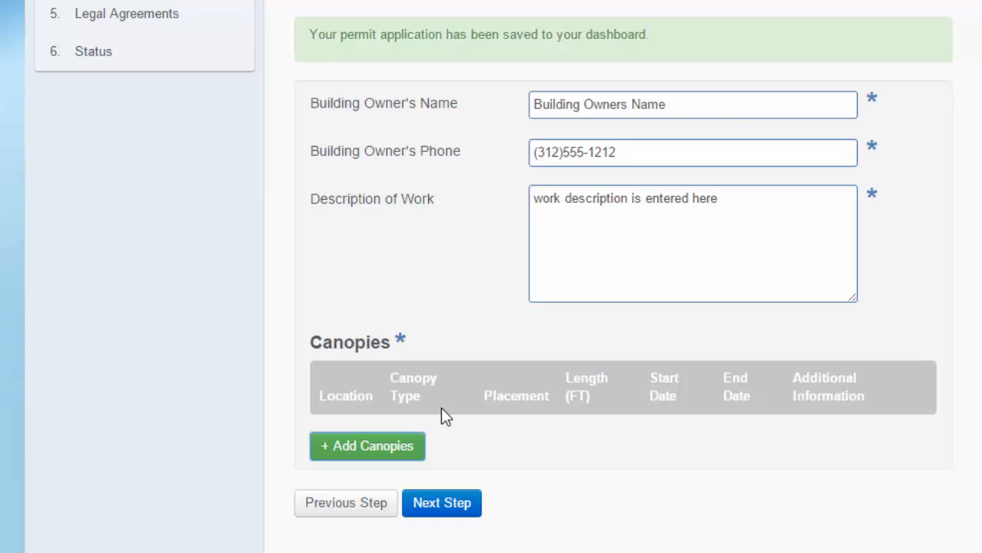
{"action": "left_click", "coordinate": [388, 445]}
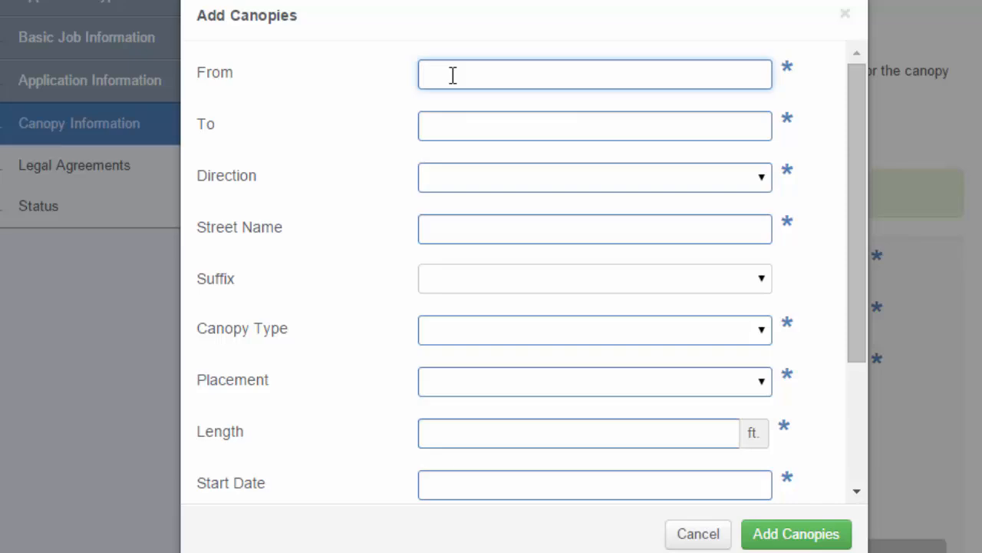
{"action": "type", "text": "100"}
{"action": "key", "text": "Tab"}
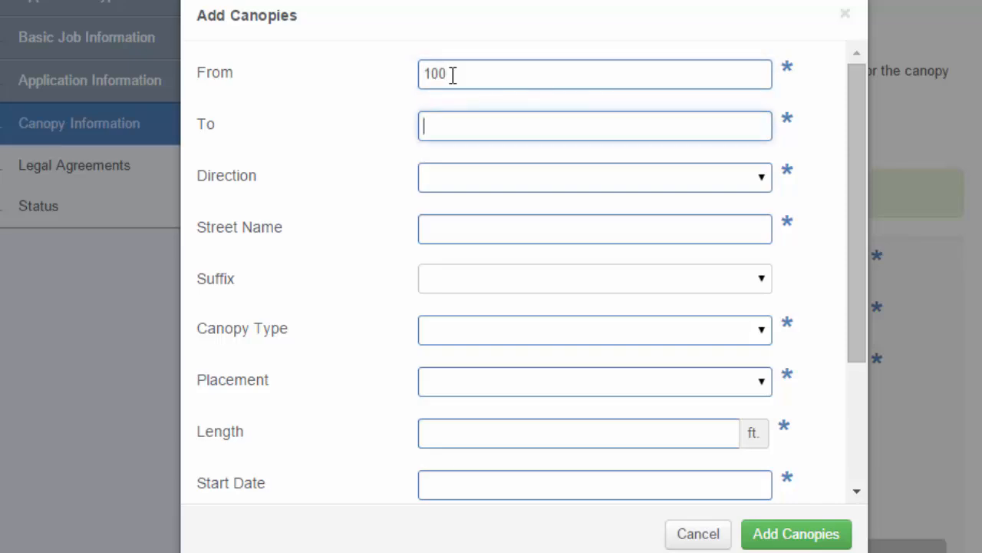
{"action": "type", "text": "200"}
{"action": "key", "text": "Tab"}
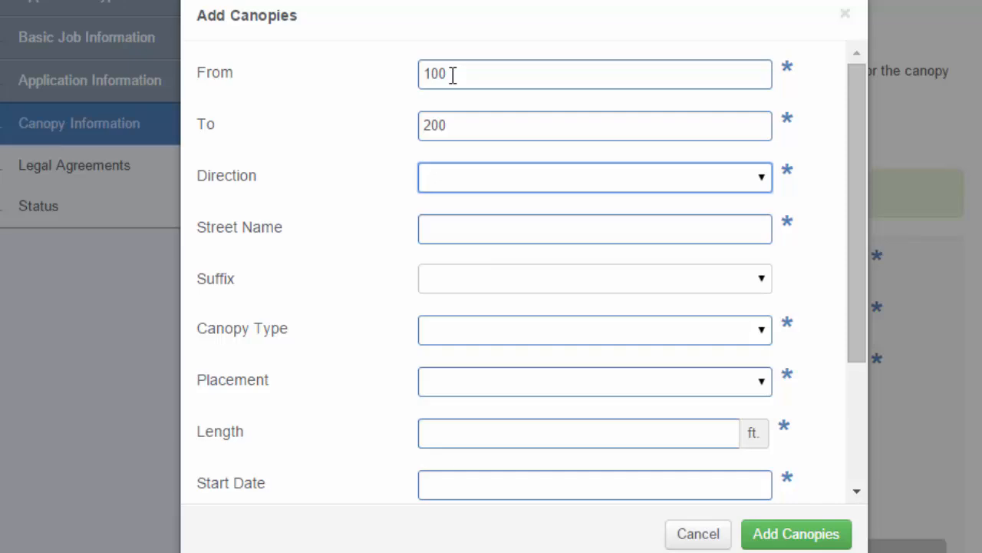
{"action": "key", "text": "e"}
{"action": "key", "text": "Tab"}
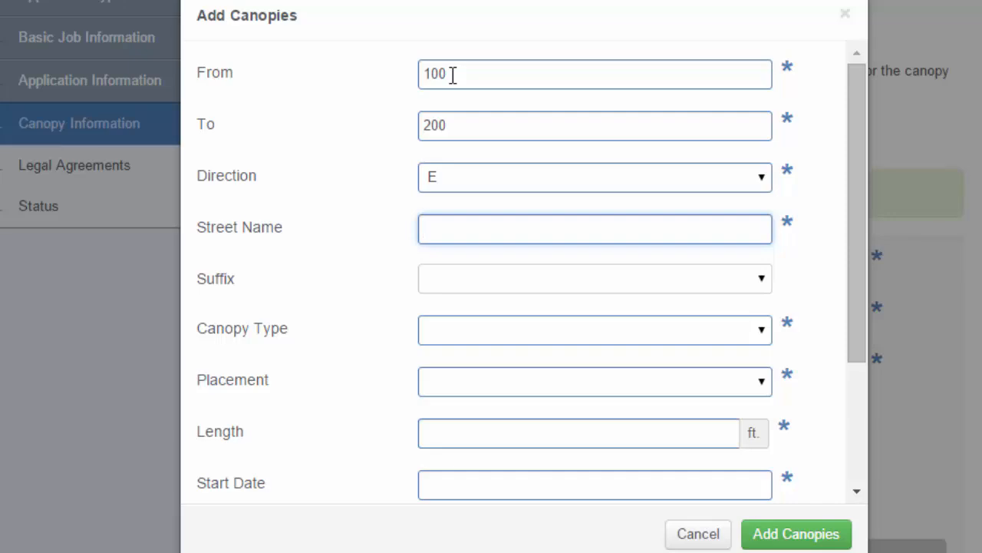
Set the canopy's street name to the suggested MONROE and the suffix to DRIVE
{"action": "type", "text": "M"}
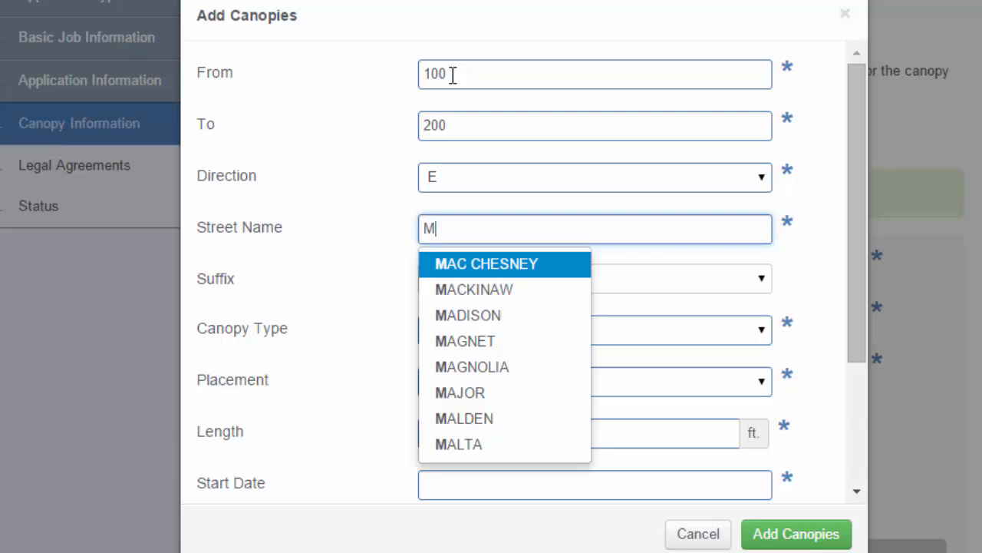
{"action": "type", "text": "on"}
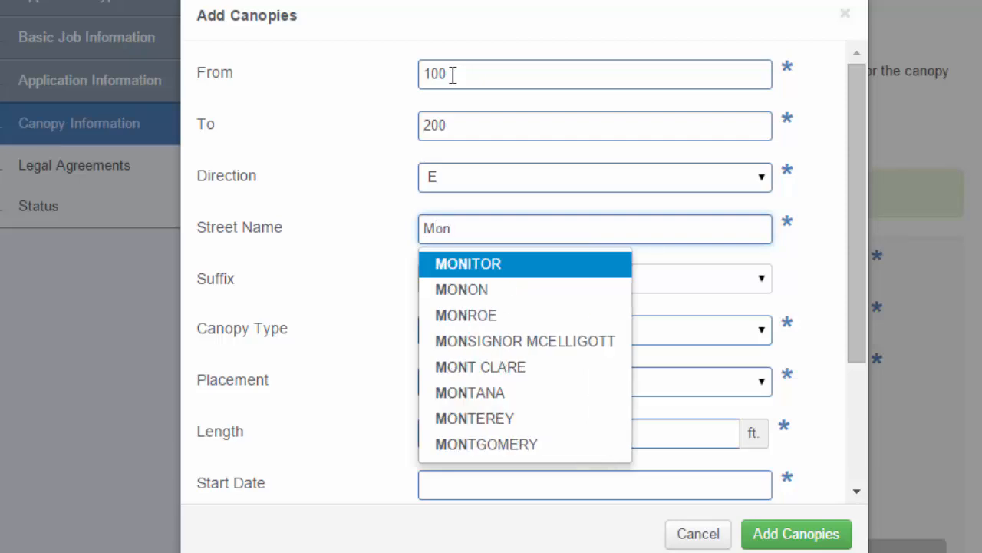
{"action": "left_click", "coordinate": [459, 315]}
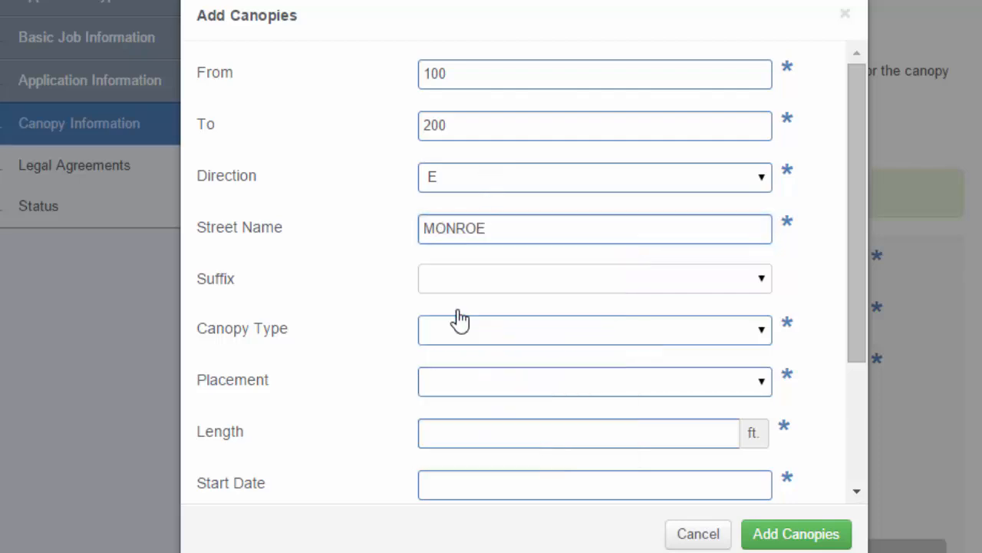
{"action": "left_click", "coordinate": [763, 281]}
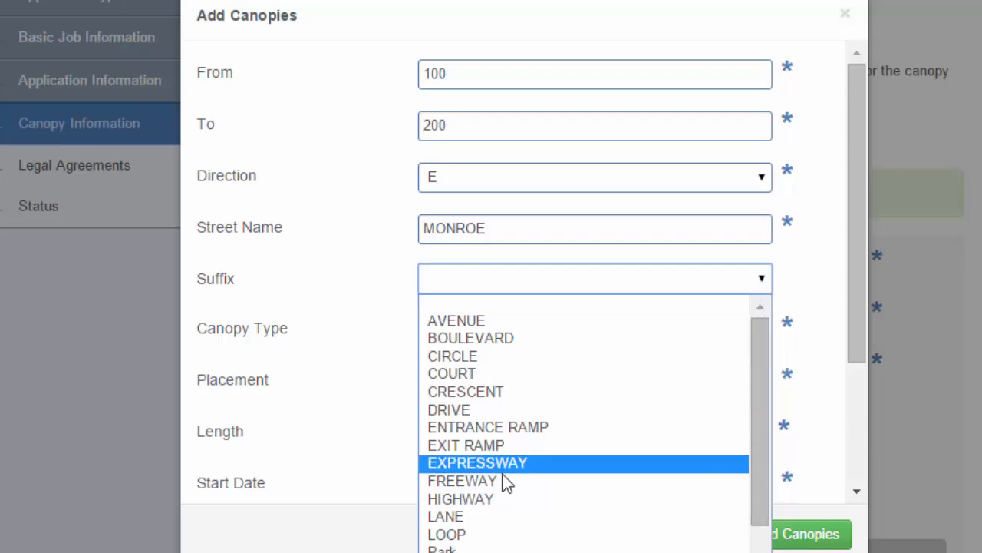
{"action": "left_click", "coordinate": [482, 412]}
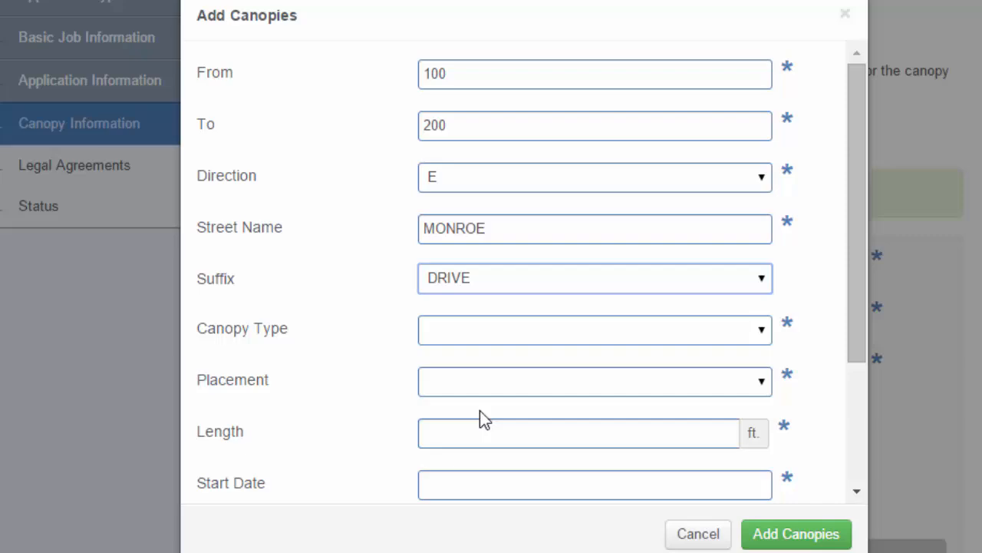
Set the canopy type to Light Duty Rolling, the placement to Curb Lane and the length to 20 ft
{"action": "left_click", "coordinate": [484, 340]}
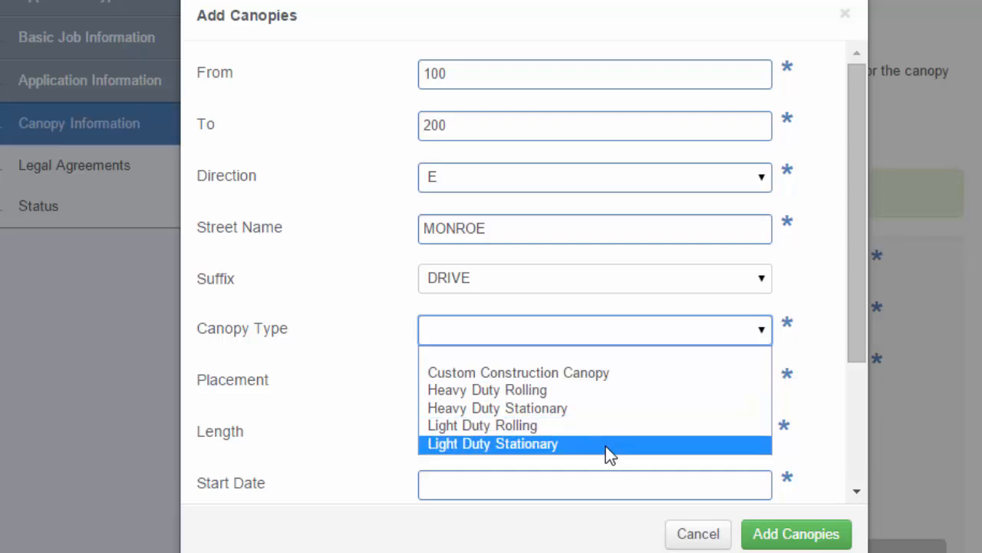
{"action": "left_click", "coordinate": [534, 428]}
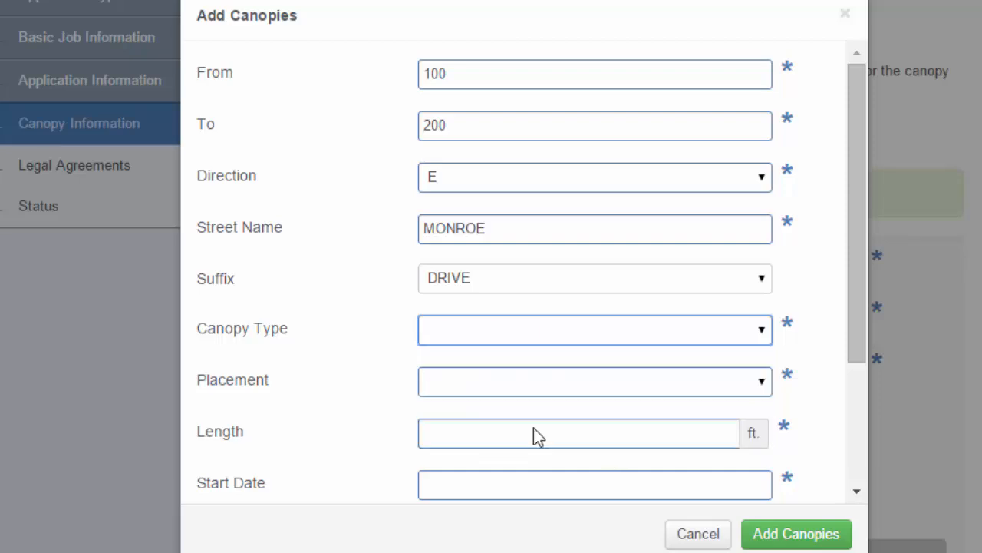
{"action": "left_click", "coordinate": [515, 388]}
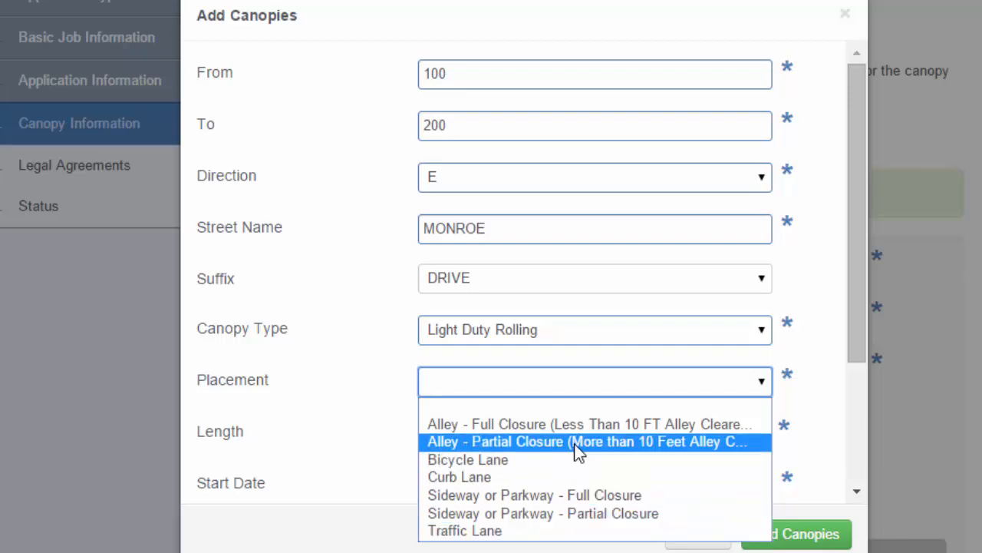
{"action": "left_click", "coordinate": [503, 477]}
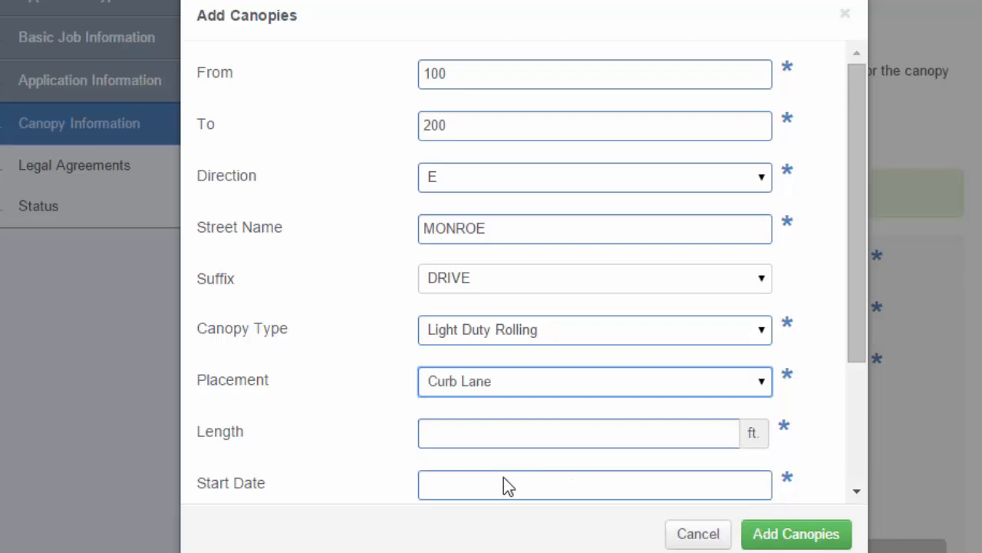
{"action": "left_click", "coordinate": [675, 444]}
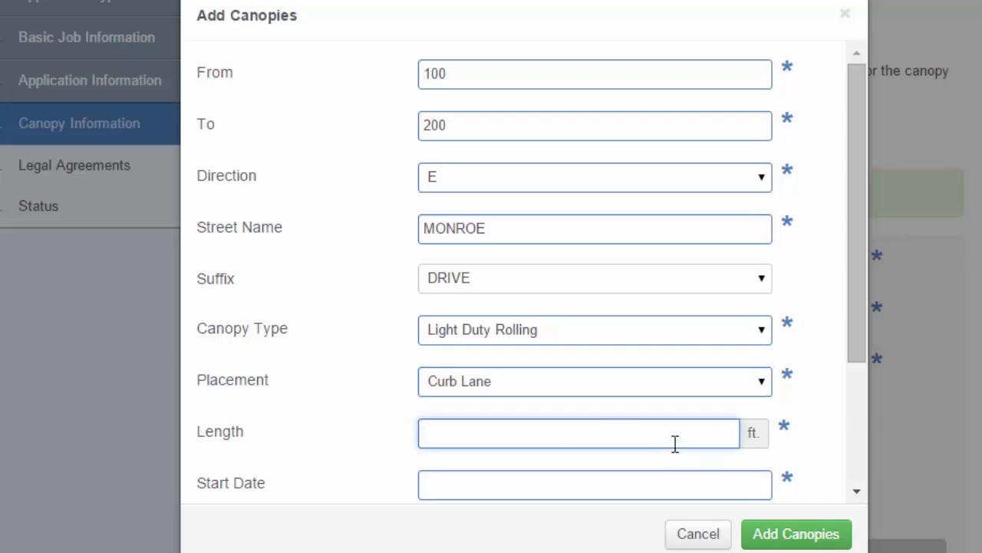
{"action": "type", "text": "20"}
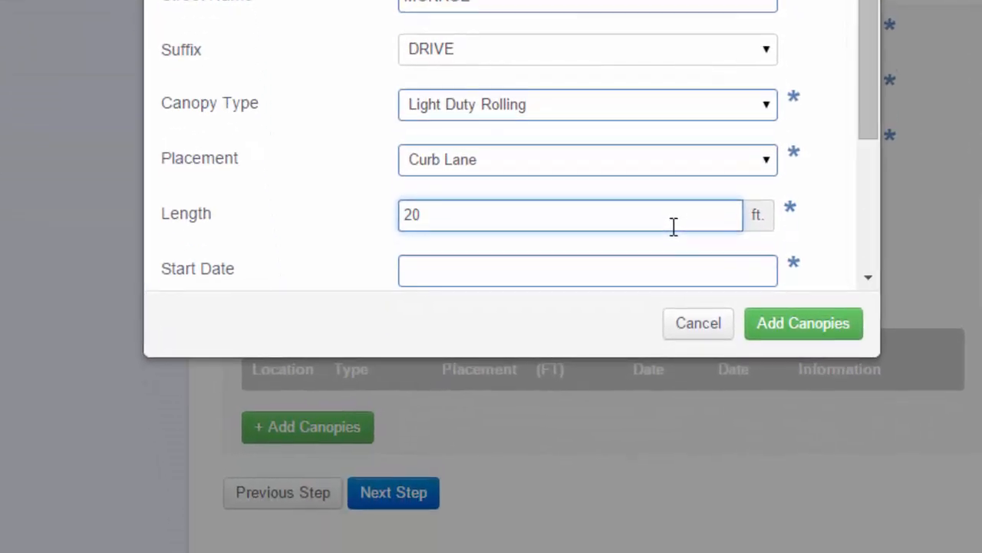
Set the canopy's start date to 11/16/2015 and its end date to 11/20/2015
{"action": "key", "text": "Tab"}
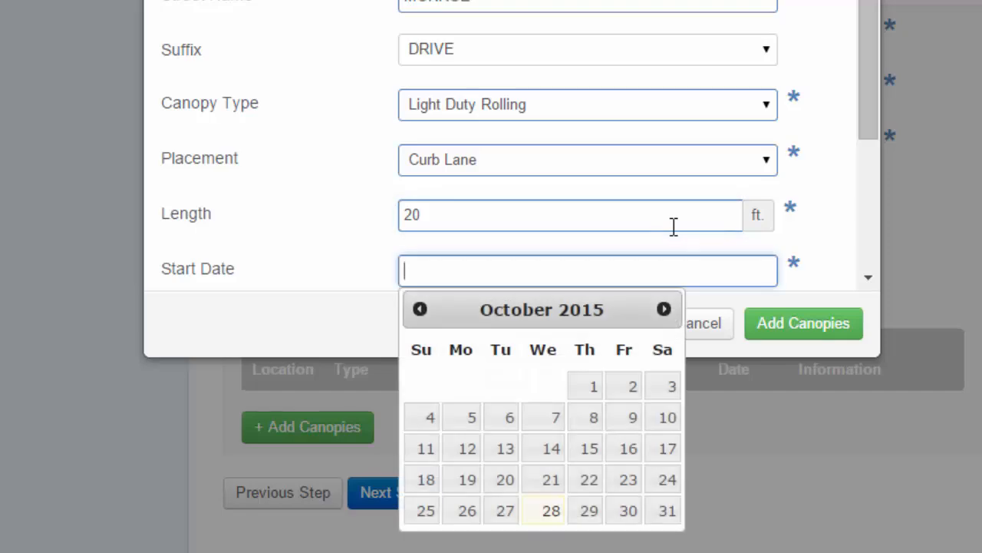
{"action": "left_click", "coordinate": [665, 309]}
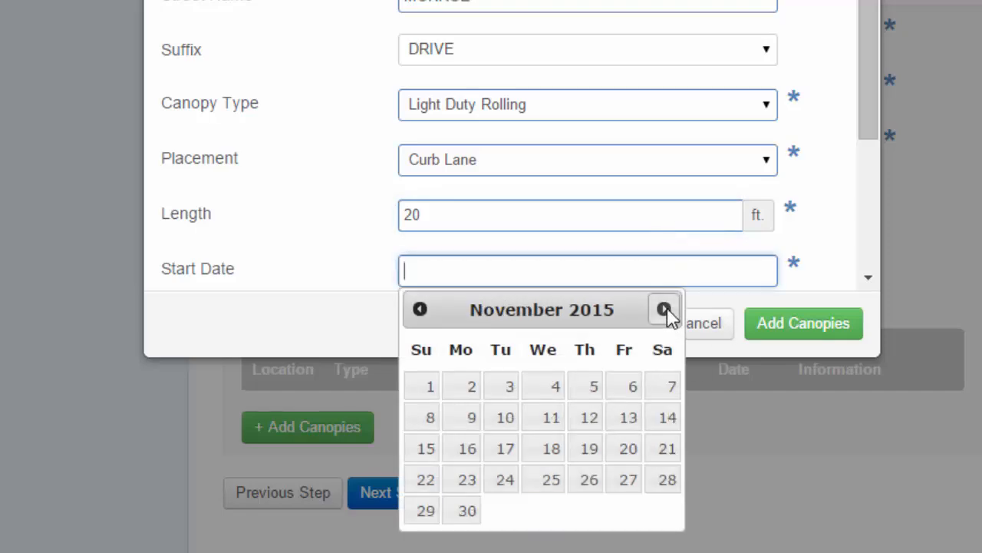
{"action": "left_click", "coordinate": [463, 452]}
{"action": "left_click_drag", "start_coordinate": [862, 26], "coordinate": [863, 202]}
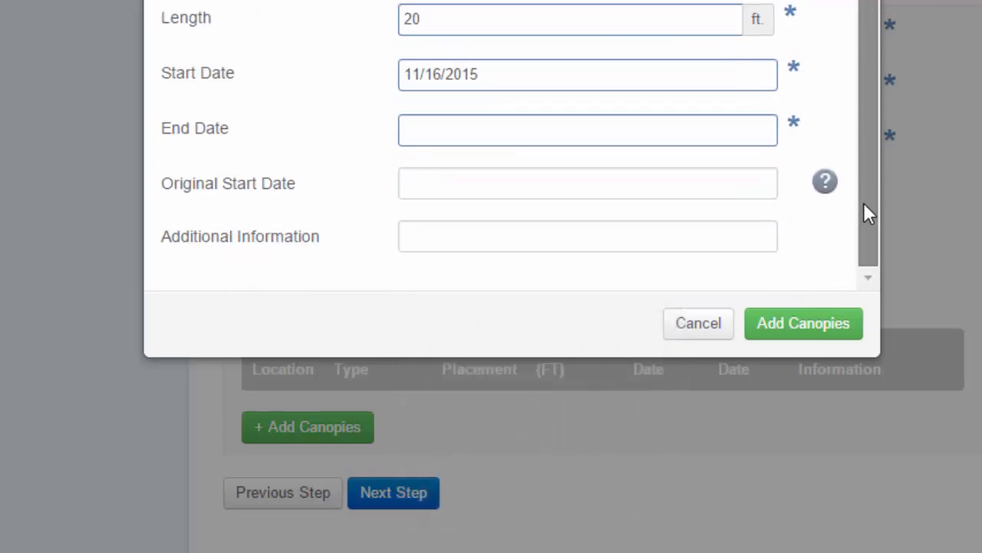
{"action": "left_click", "coordinate": [660, 128]}
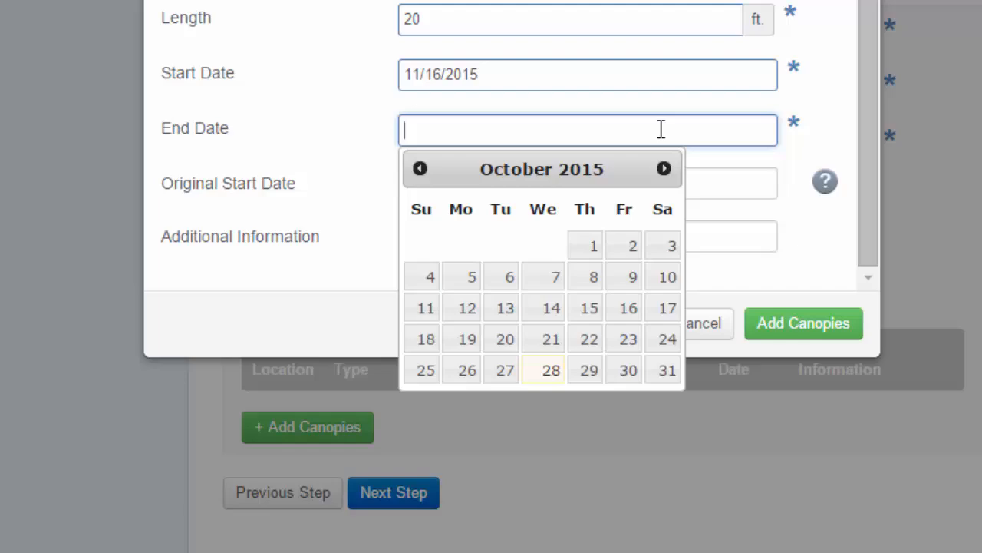
{"action": "left_click", "coordinate": [665, 170]}
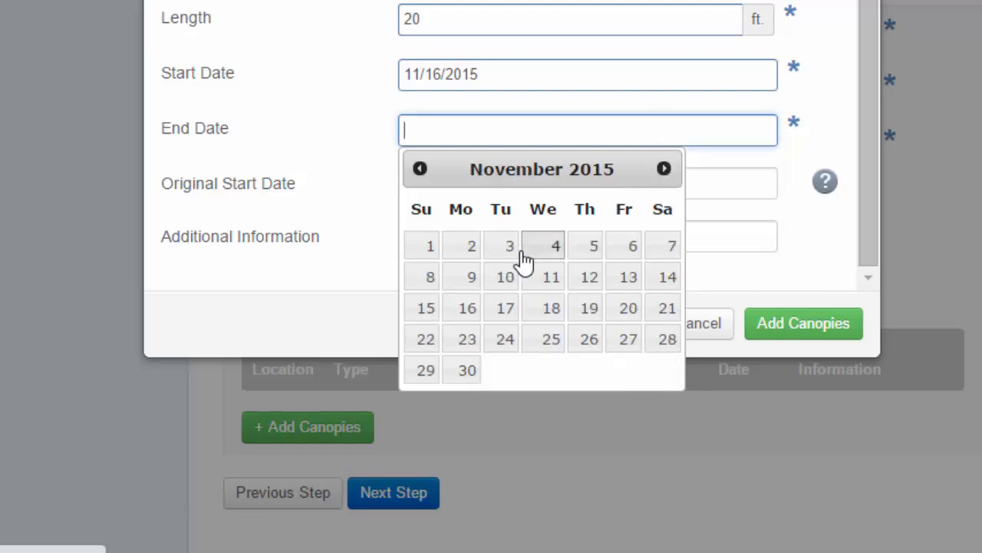
{"action": "left_click", "coordinate": [627, 315]}
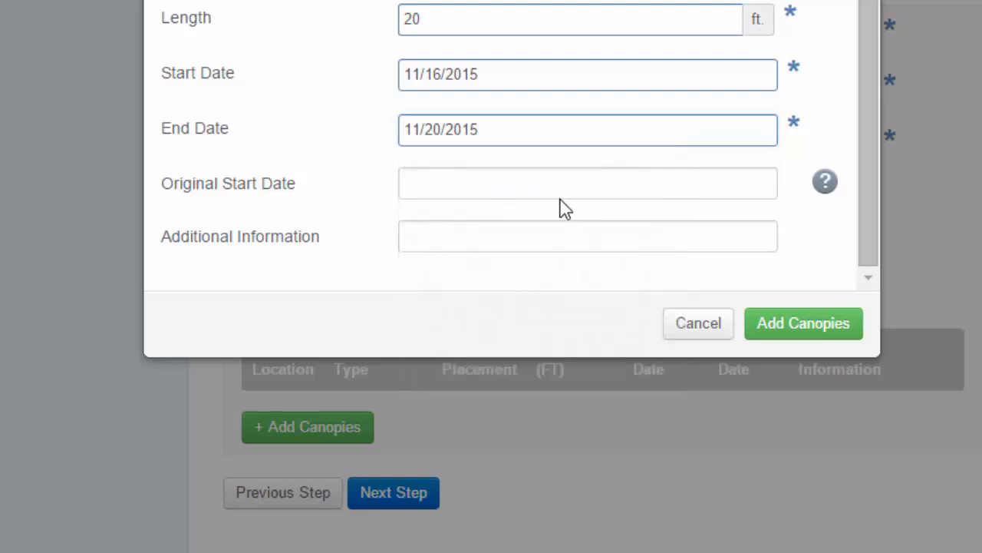
Check the Original Start Date help, leave that field blank, enter "additional information" as Additional Information, and submit the canopy entry
{"action": "left_click", "coordinate": [823, 188]}
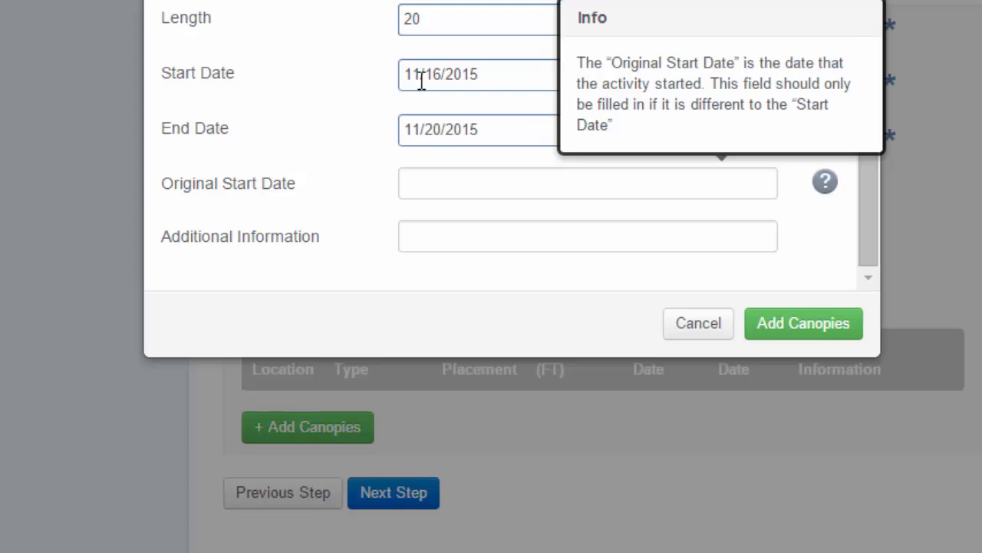
{"action": "left_click", "coordinate": [824, 189]}
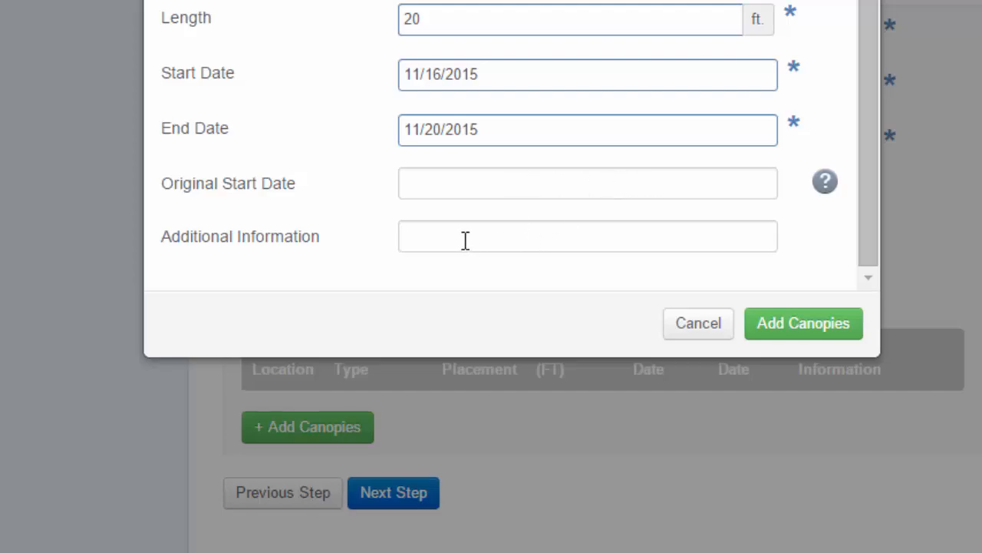
{"action": "type", "text": "additional infor"}
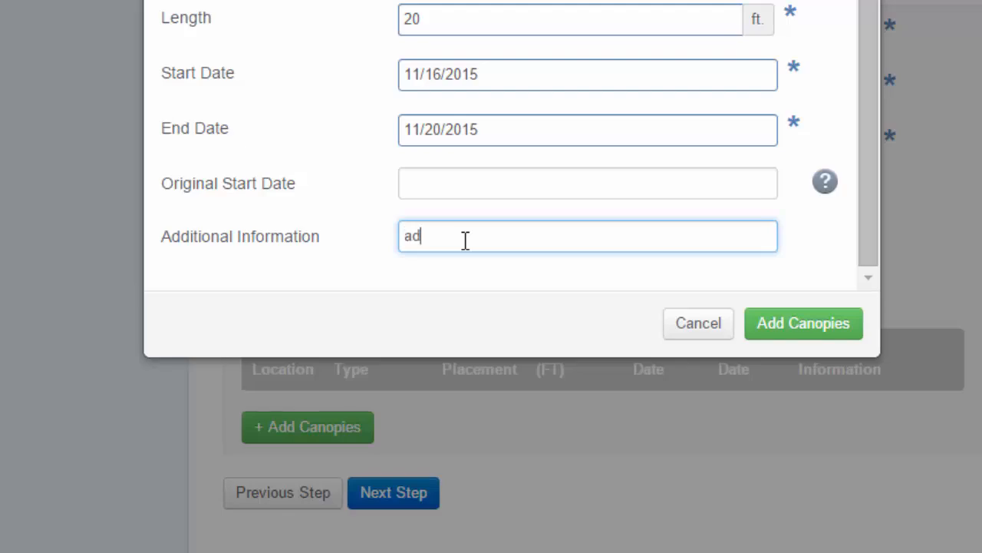
{"action": "type", "text": "mation"}
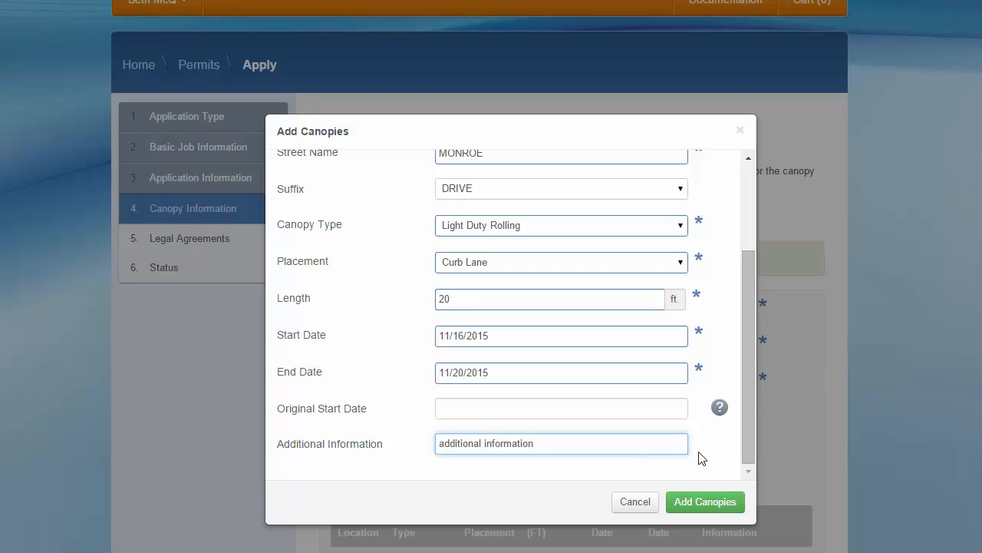
{"action": "left_click", "coordinate": [701, 503]}
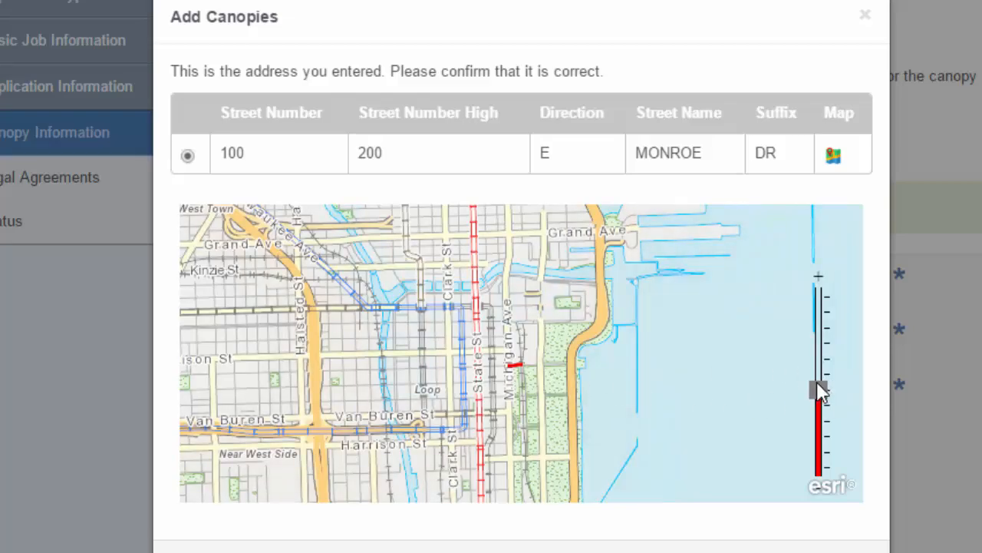
Check the highlighted canopy location on the map at closer and wider scales, and confirm the entered address
{"action": "left_click_drag", "start_coordinate": [819, 390], "coordinate": [819, 350]}
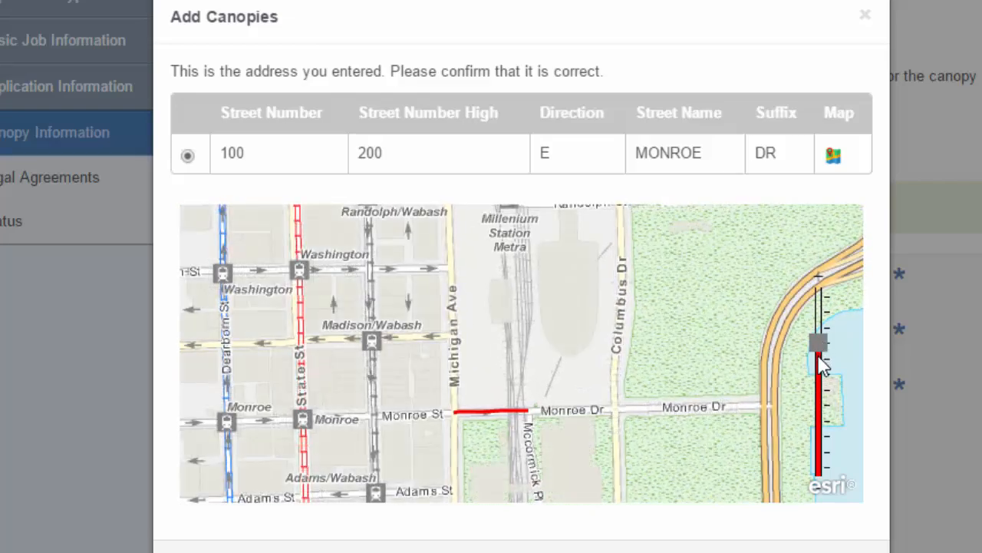
{"action": "mouse_move", "coordinate": [821, 345]}
{"action": "left_mouse_down"}
{"action": "mouse_move", "coordinate": [821, 330]}
{"action": "mouse_move", "coordinate": [822, 355]}
{"action": "mouse_move", "coordinate": [820, 342]}
{"action": "left_mouse_up"}
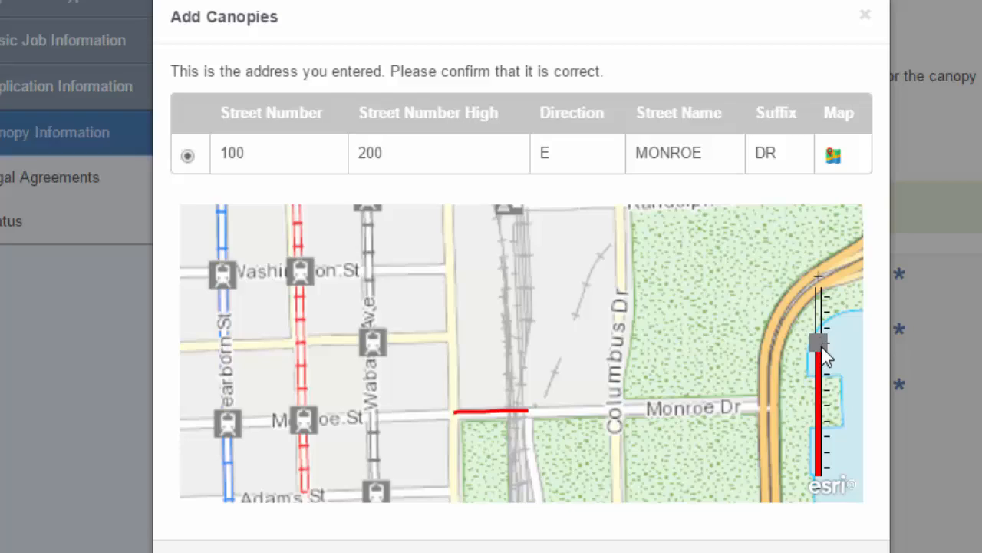
{"action": "left_click_drag", "start_coordinate": [820, 337], "coordinate": [822, 396]}
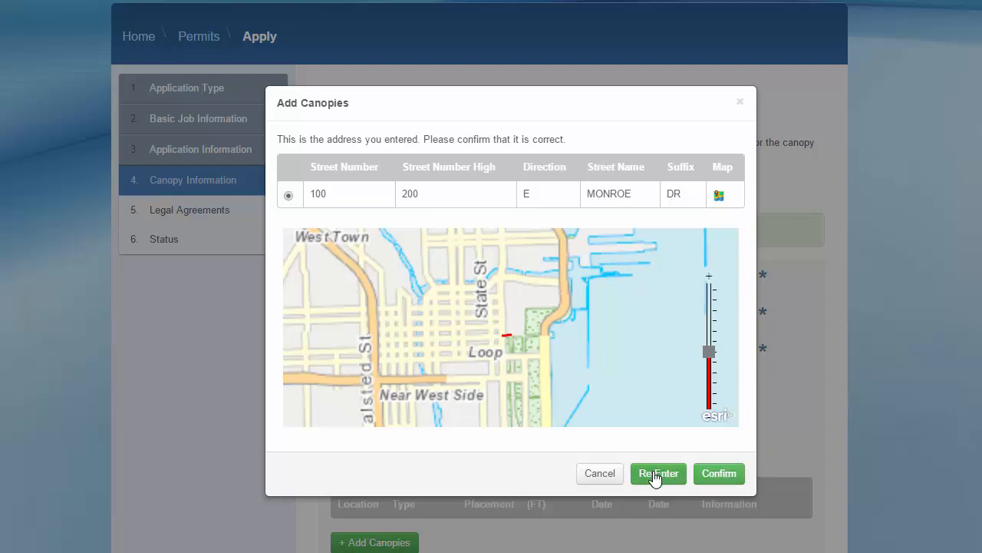
{"action": "left_click", "coordinate": [721, 479]}
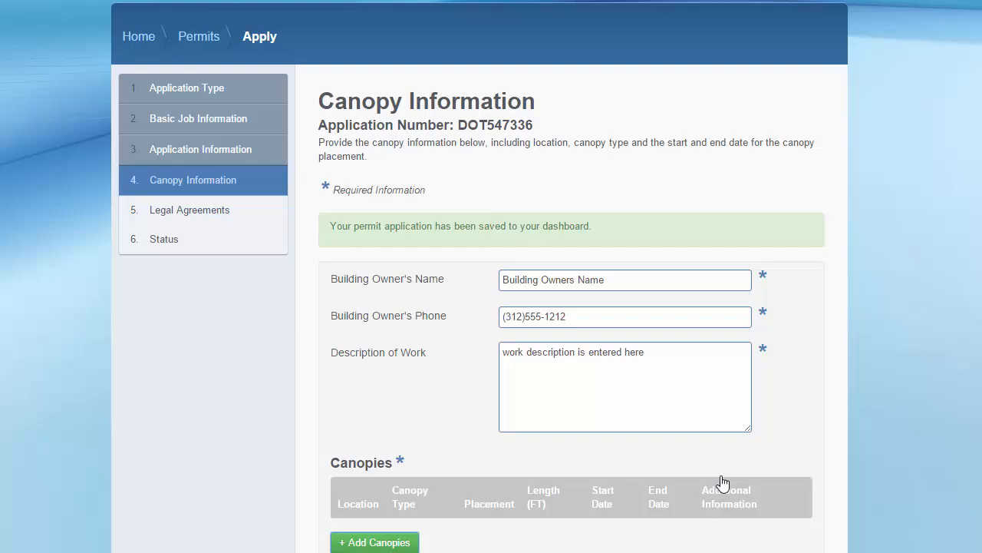
Continue past the canopy information, accept the certification on the Legal Agreements page, and submit the permit application
{"action": "scroll", "coordinate": [541, 546], "scroll_direction": "down", "scroll_amount": 1}
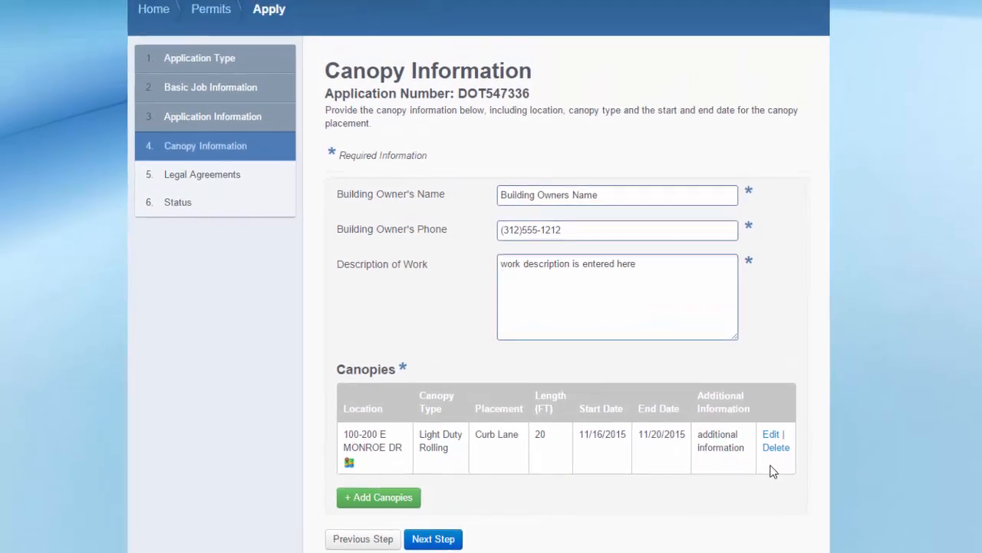
{"action": "left_click", "coordinate": [434, 541]}
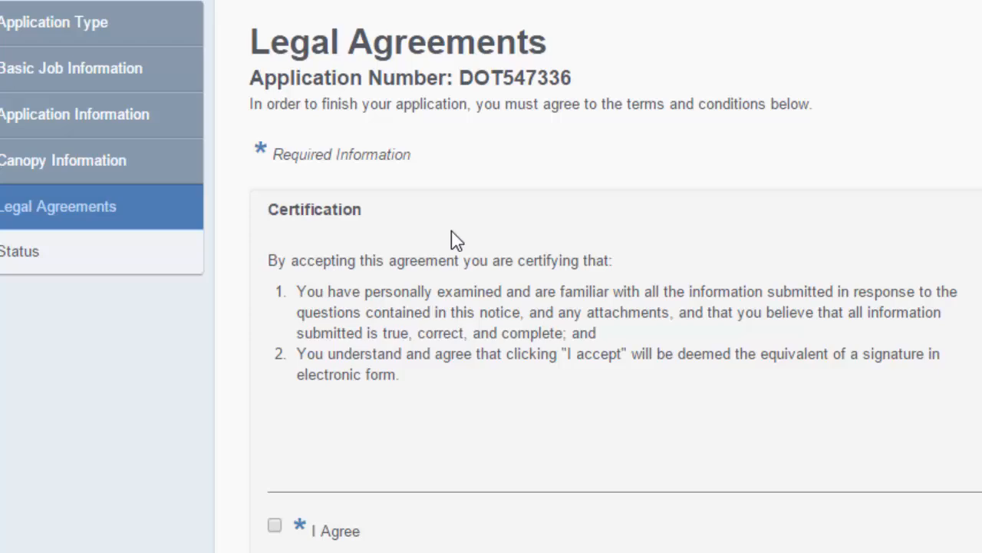
{"action": "left_click", "coordinate": [275, 528]}
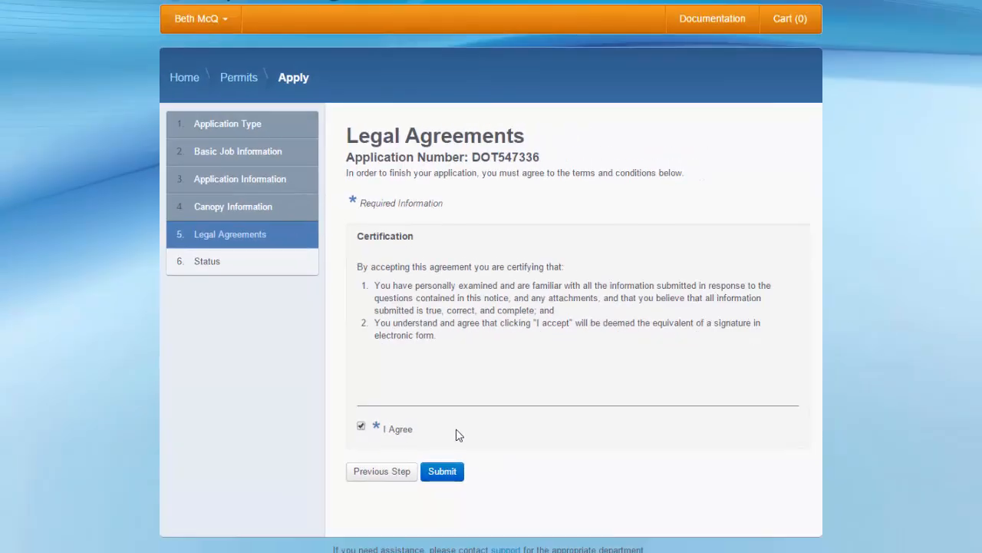
{"action": "left_click", "coordinate": [443, 472]}
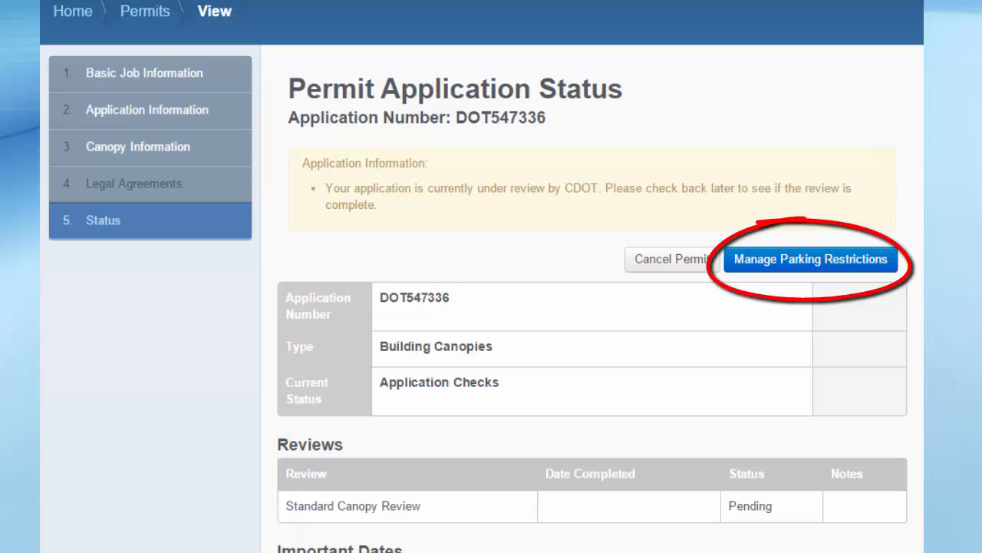
Review the application's status, dates and job details, and start a new parking restriction service request for the permit location
{"action": "scroll", "coordinate": [491, 307], "scroll_direction": "down", "scroll_amount": 3}
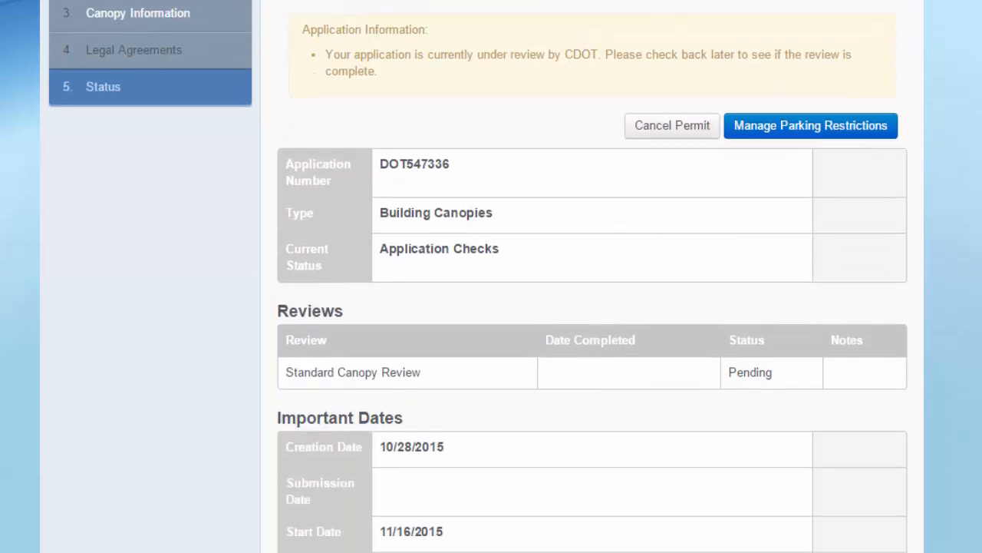
{"action": "scroll", "coordinate": [491, 307], "scroll_direction": "down", "scroll_amount": 3}
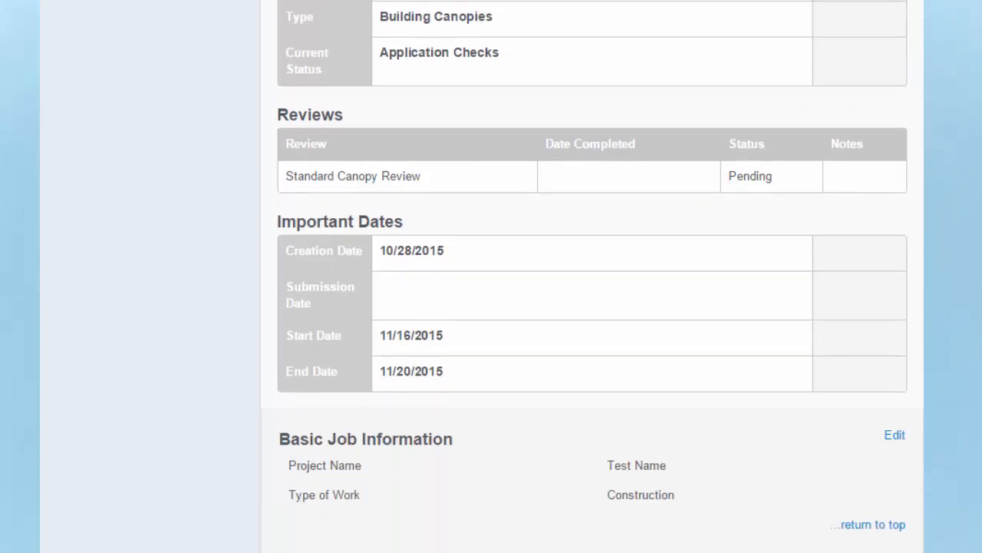
{"action": "scroll", "coordinate": [491, 307], "scroll_direction": "down", "scroll_amount": 2}
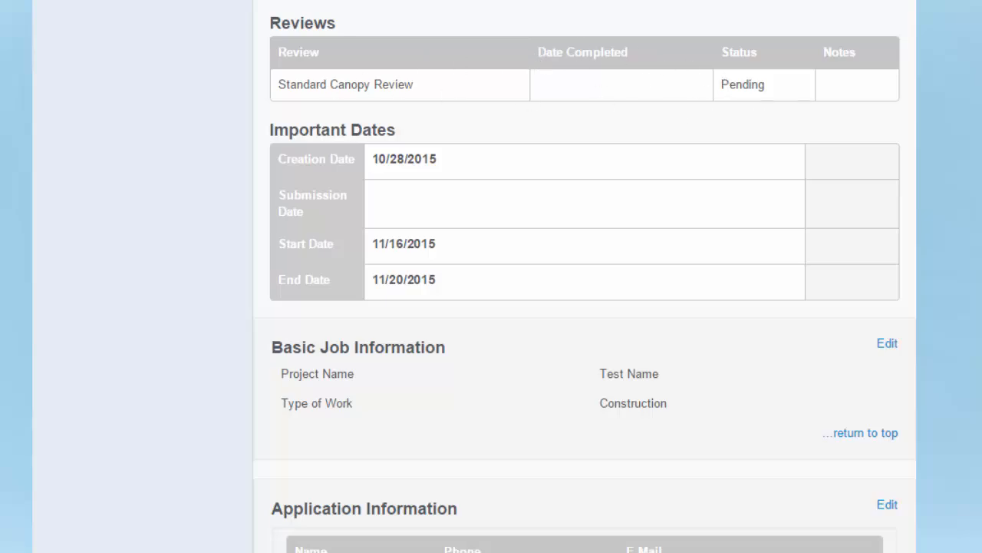
{"action": "scroll", "coordinate": [585, 276], "scroll_direction": "down", "scroll_amount": 3}
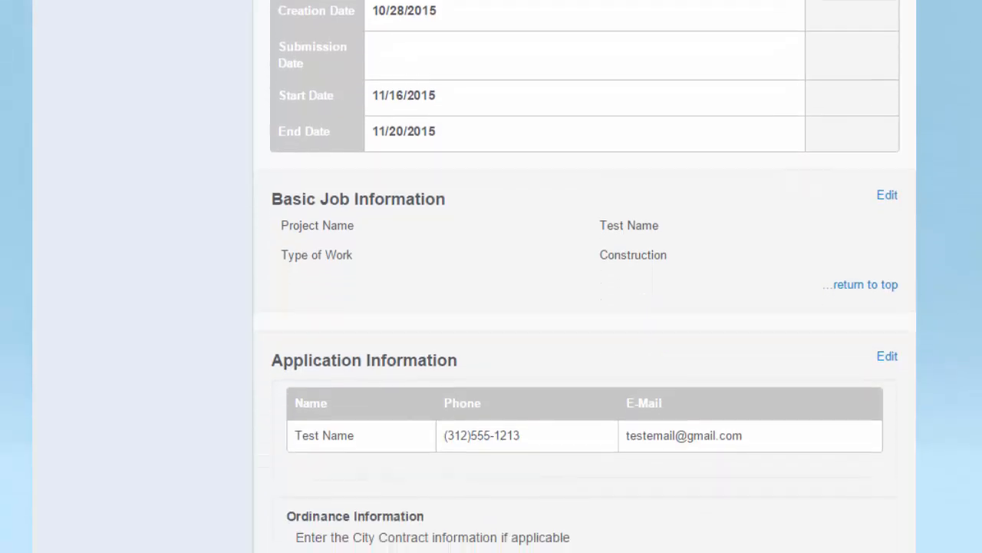
{"action": "scroll", "coordinate": [585, 276], "scroll_direction": "down", "scroll_amount": 10}
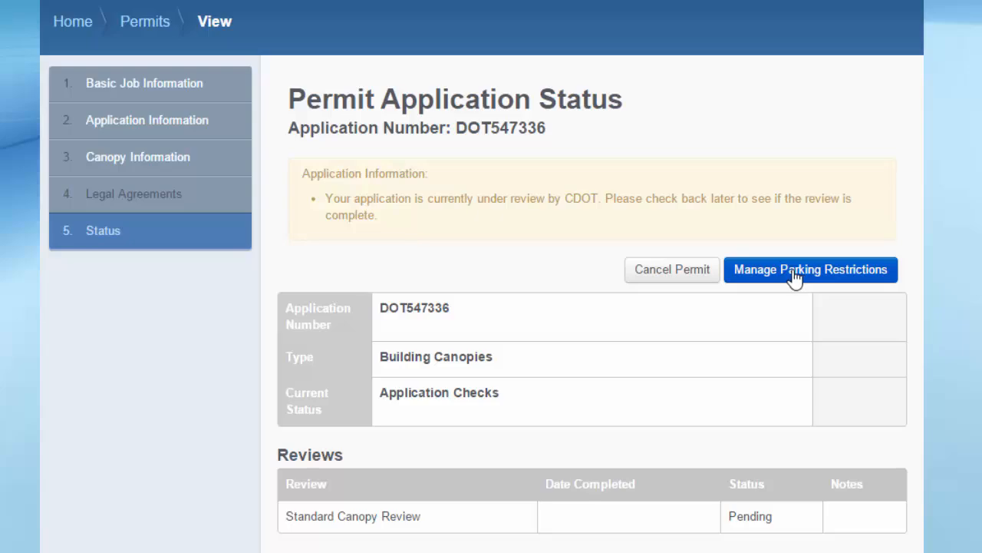
{"action": "left_click", "coordinate": [793, 276]}
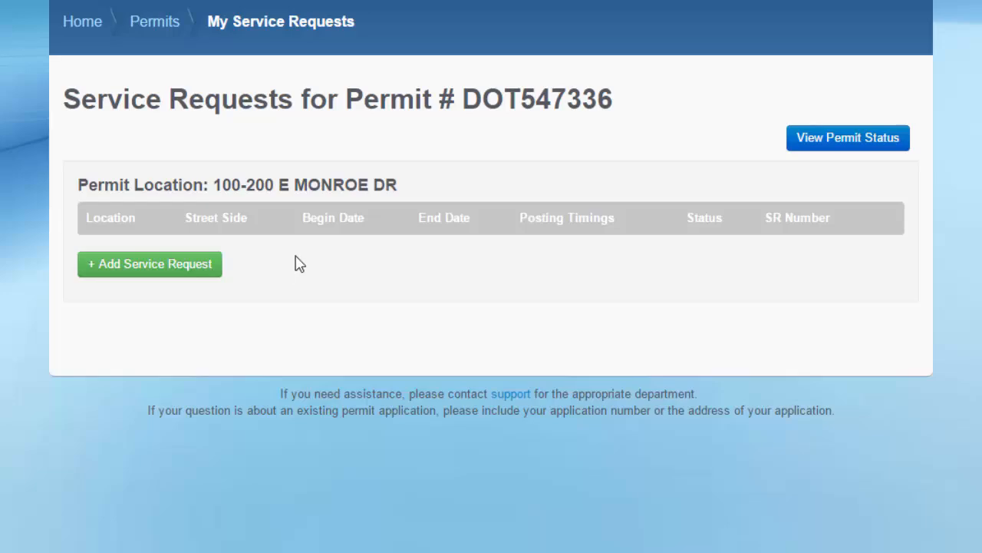
{"action": "left_click", "coordinate": [137, 269]}
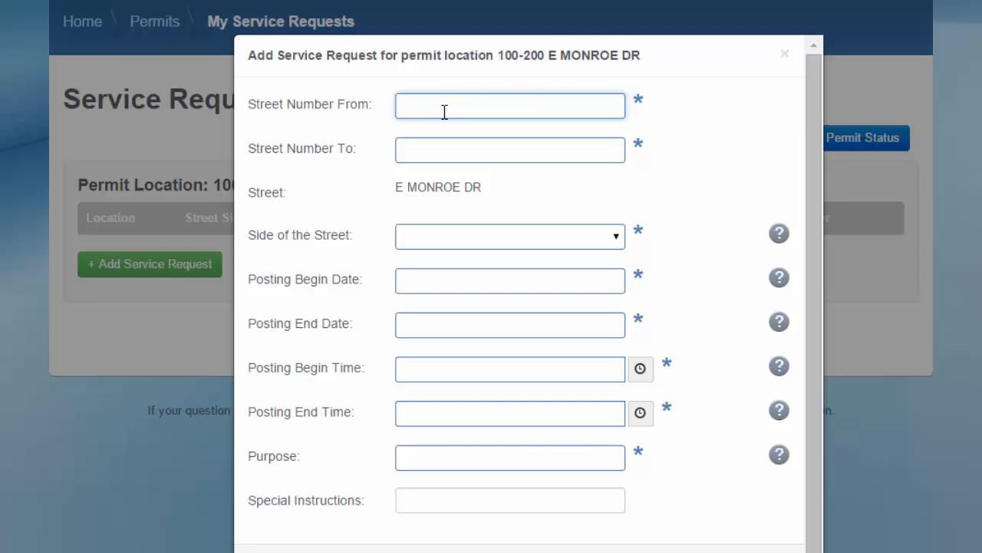
Set the service request's street number range from 100 to 200 and the side of the street to South
{"action": "type", "text": "100"}
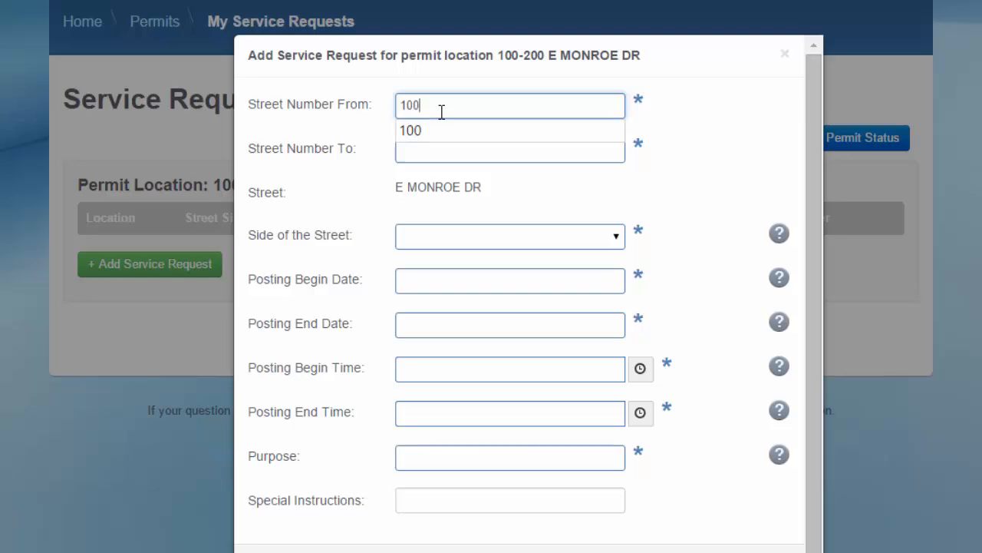
{"action": "key", "text": "Tab"}
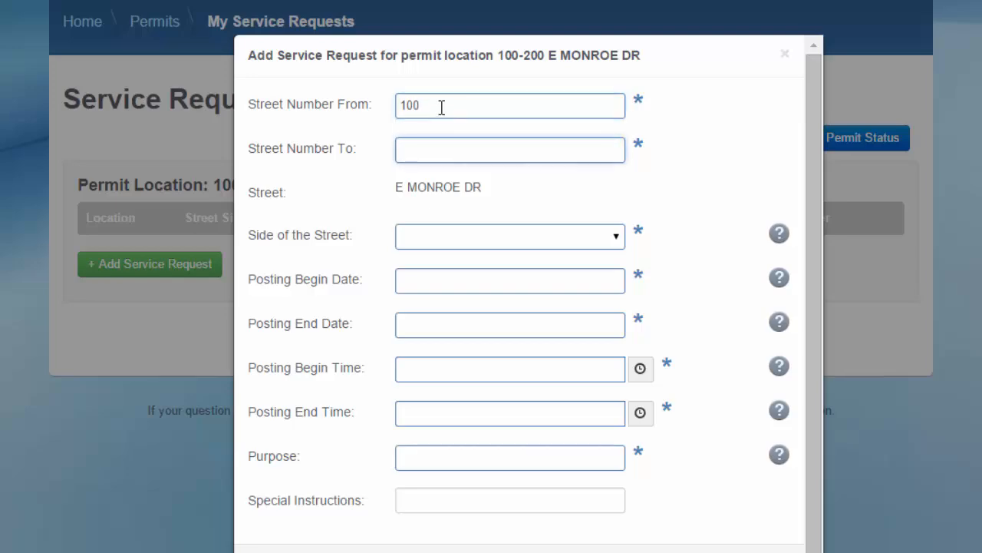
{"action": "type", "text": "200"}
{"action": "key", "text": "Tab"}
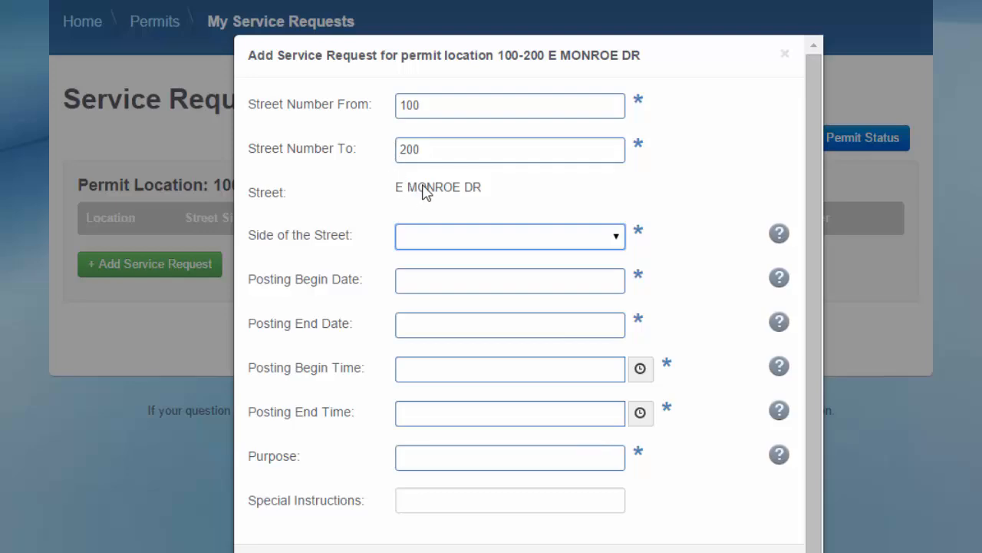
{"action": "left_click", "coordinate": [420, 240]}
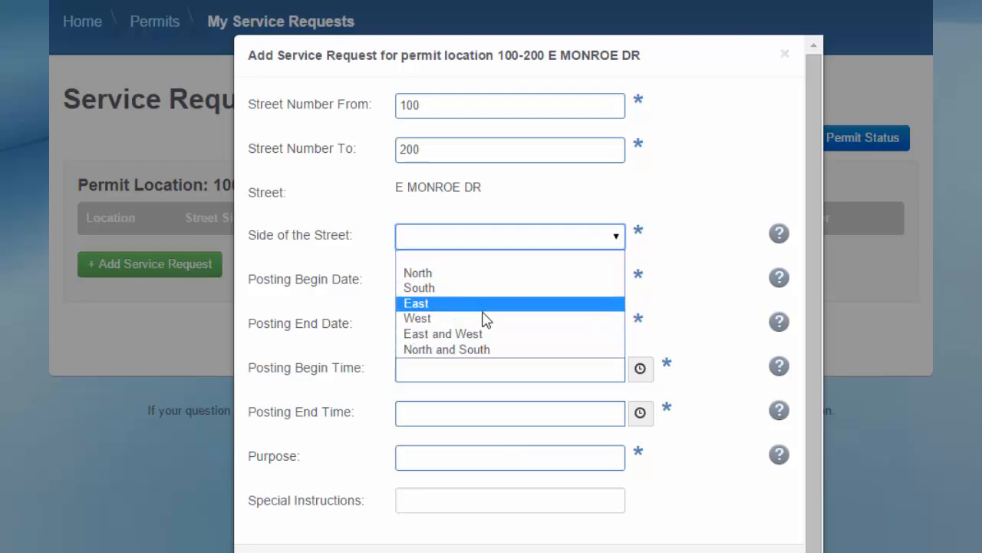
{"action": "left_click", "coordinate": [440, 290]}
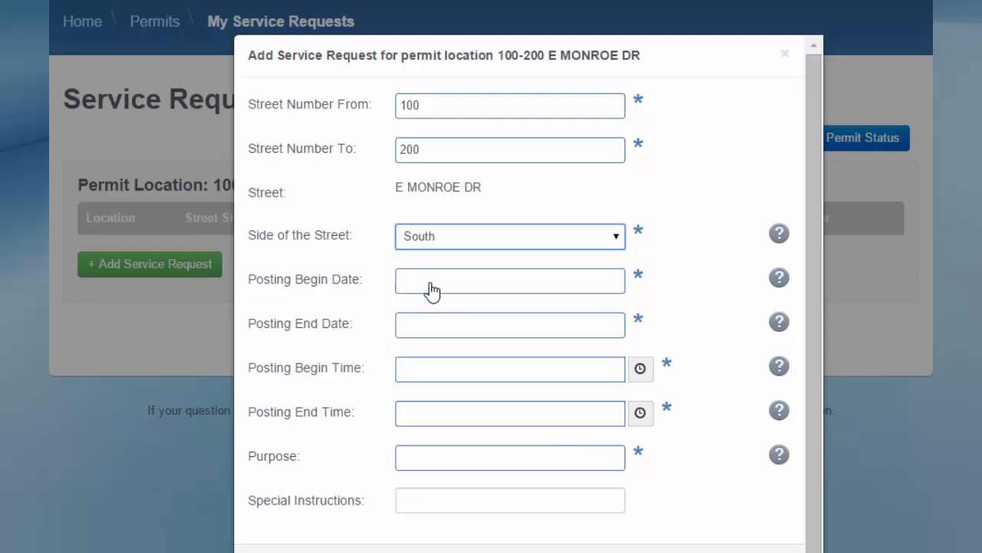
Set the posting begin date to 11/16/2015 and the posting end date to 11/20/2015
{"action": "left_click", "coordinate": [431, 290]}
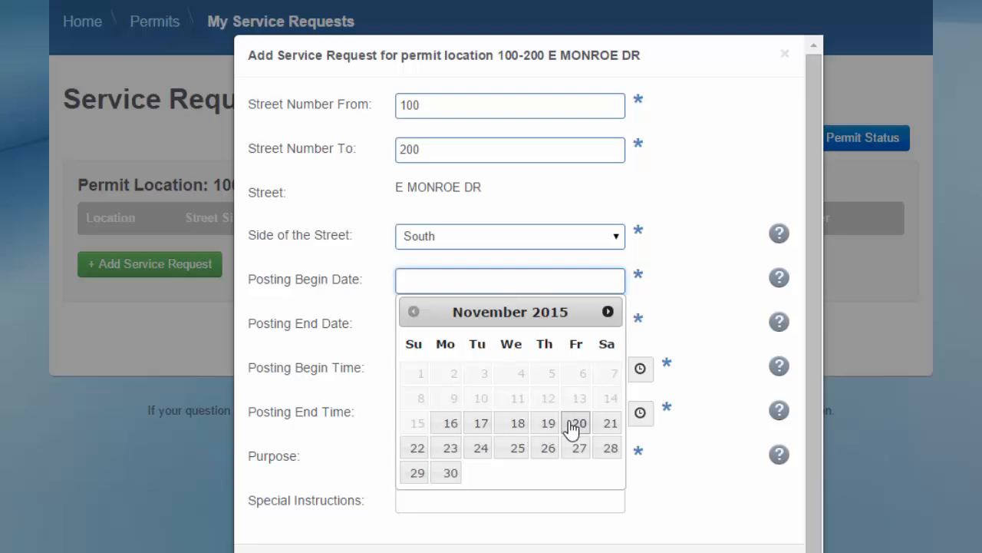
{"action": "left_click", "coordinate": [450, 424]}
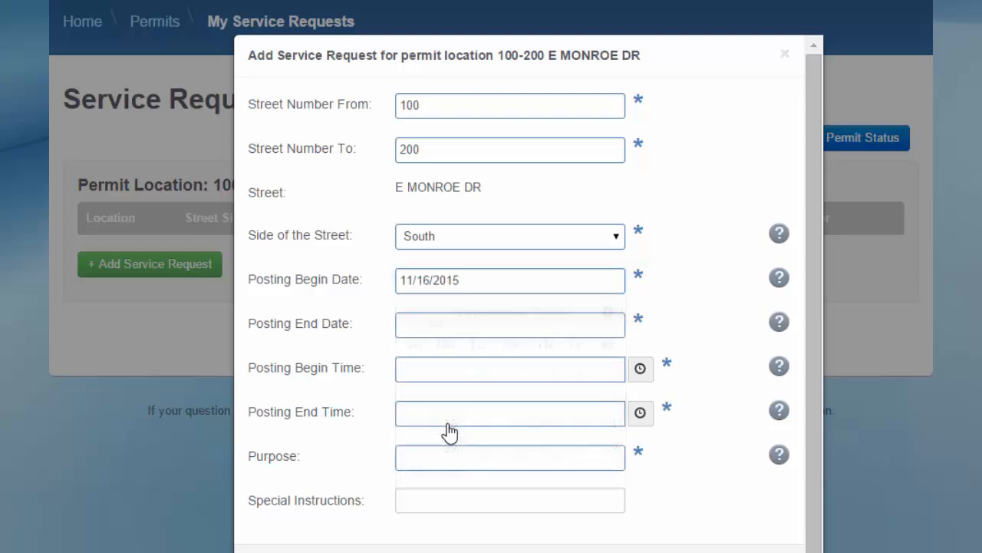
{"action": "left_click", "coordinate": [571, 330]}
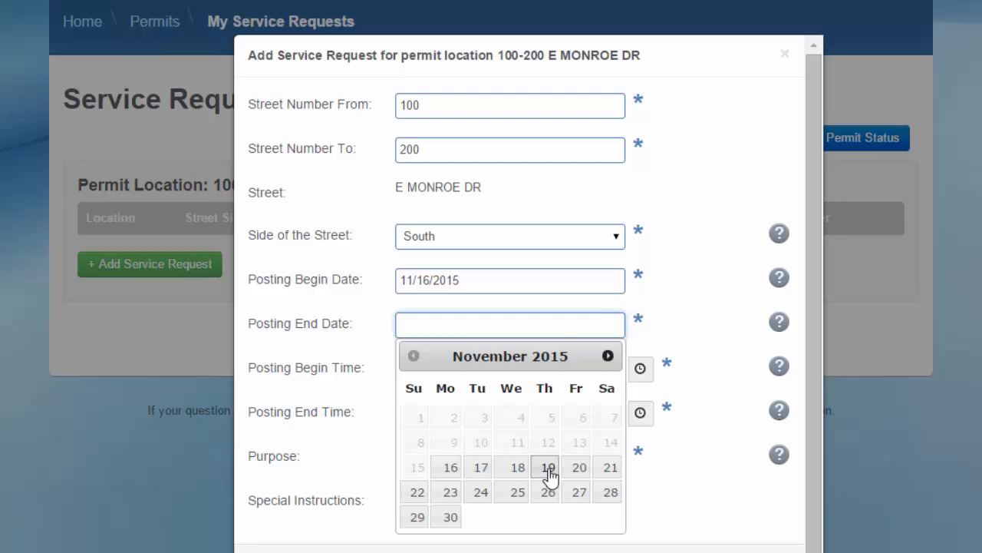
{"action": "left_click", "coordinate": [573, 477]}
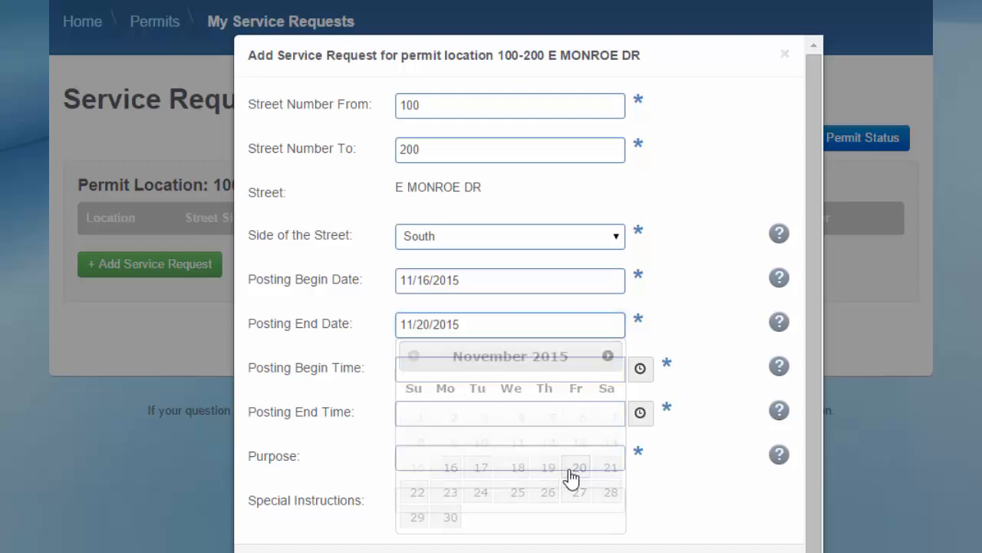
Set the posting begin time to 1:00 PM and the posting end time to 4:00 PM
{"action": "left_click", "coordinate": [451, 377]}
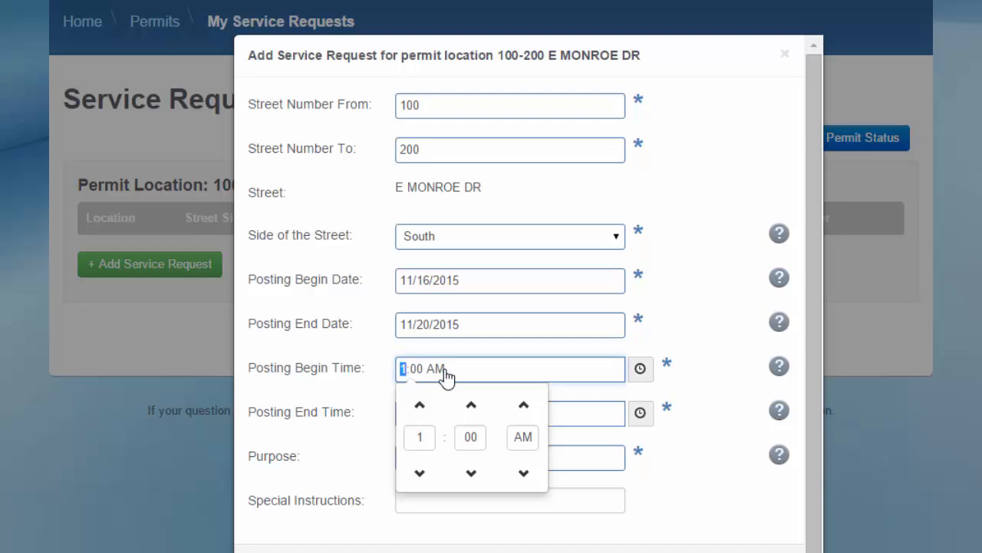
{"action": "left_click", "coordinate": [524, 407]}
{"action": "left_click", "coordinate": [640, 371]}
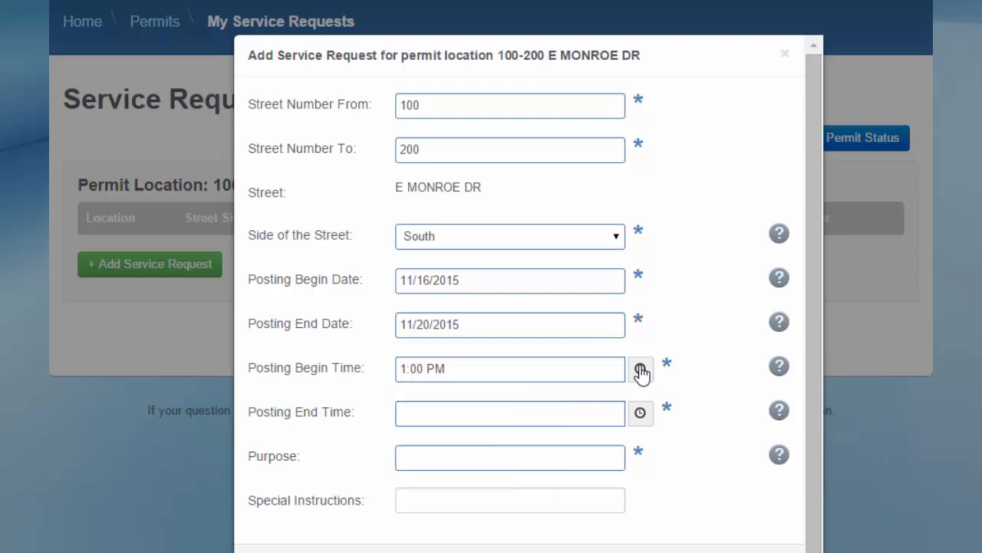
{"action": "left_click", "coordinate": [641, 371]}
{"action": "left_click", "coordinate": [619, 419]}
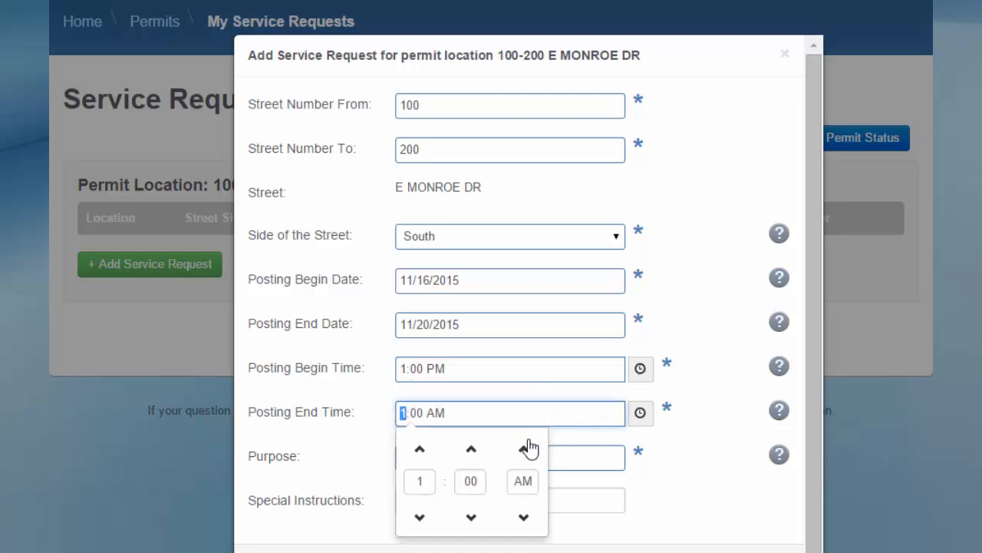
{"action": "left_click", "coordinate": [421, 454]}
{"action": "left_click", "coordinate": [420, 455]}
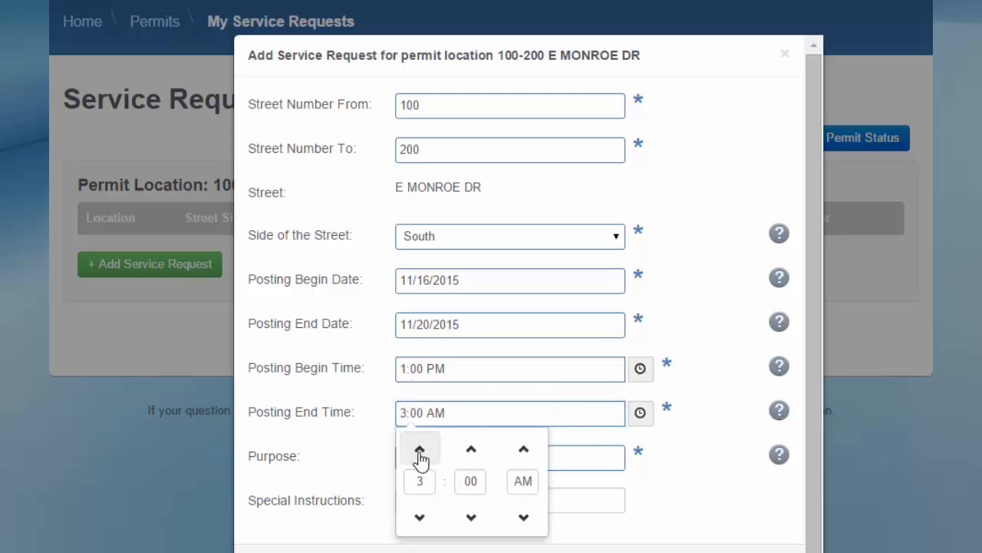
{"action": "left_click", "coordinate": [420, 455]}
{"action": "left_click", "coordinate": [525, 452]}
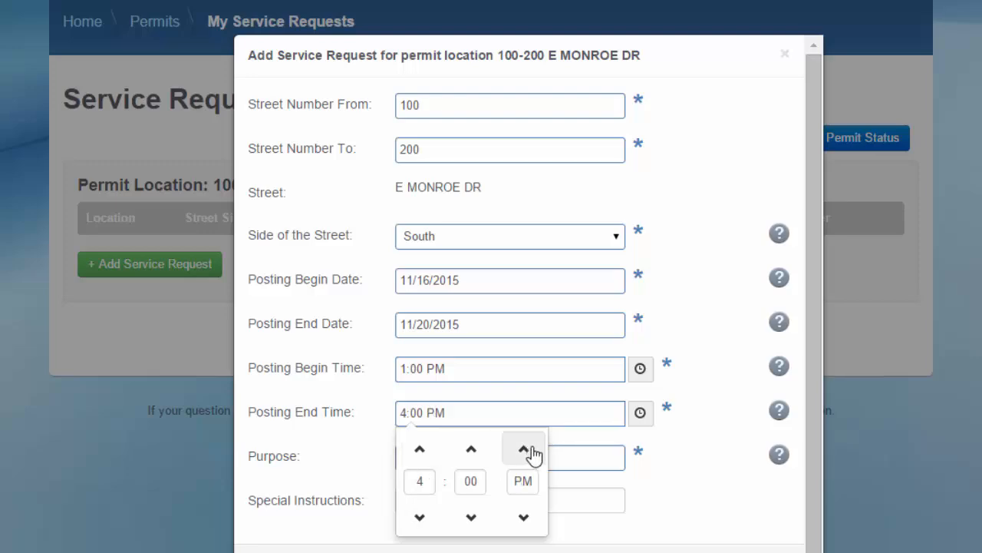
{"action": "left_click", "coordinate": [643, 420]}
{"action": "left_click", "coordinate": [643, 421]}
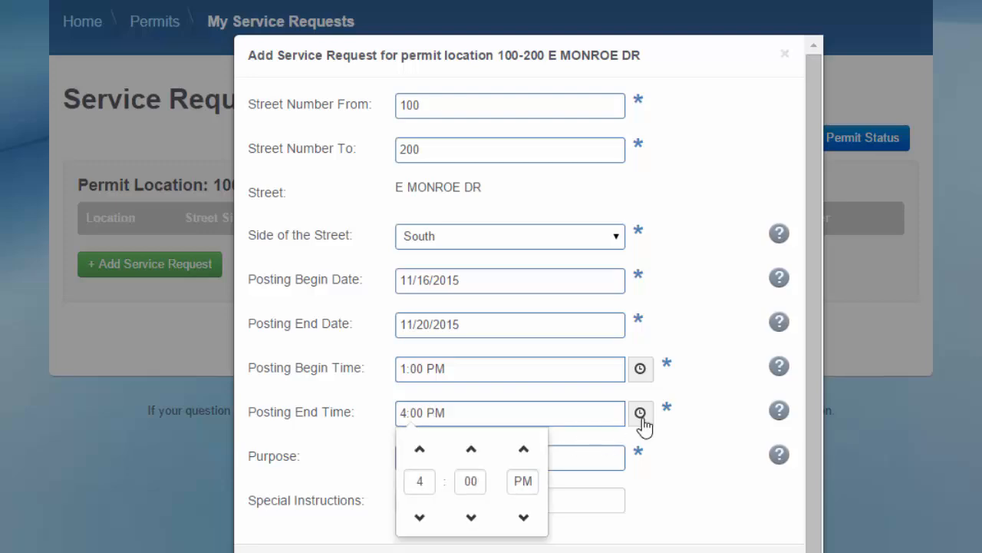
{"action": "left_click", "coordinate": [522, 422]}
Enter "equipment moving" as the service request's purpose and leave Special Instructions blank
{"action": "left_click", "coordinate": [575, 454]}
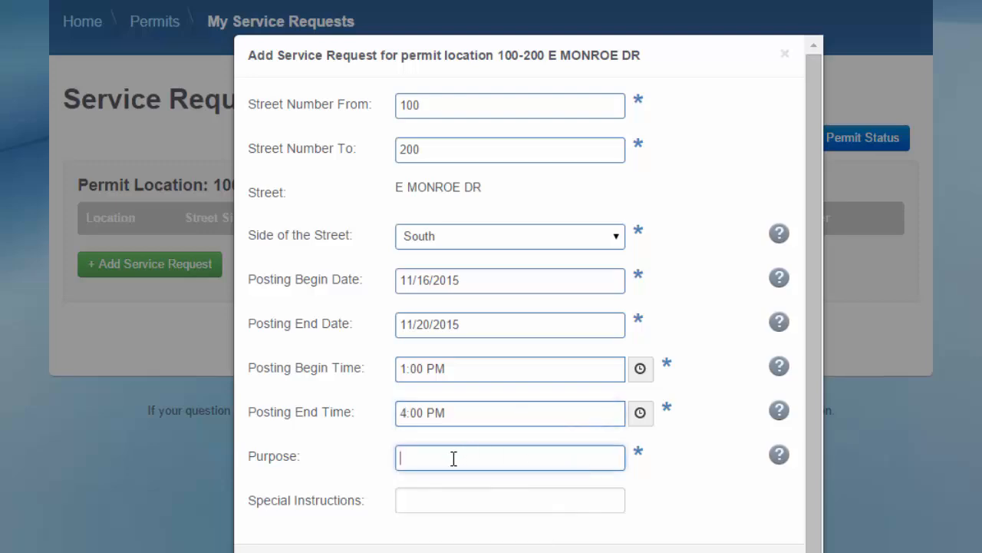
{"action": "type", "text": "equipment moving"}
{"action": "left_click", "coordinate": [447, 499]}
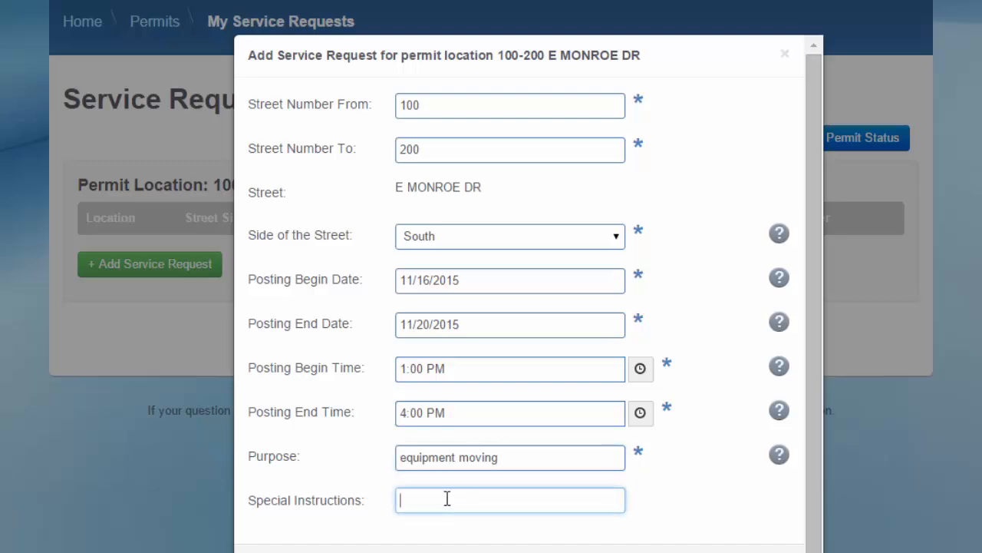
{"action": "left_click", "coordinate": [448, 495]}
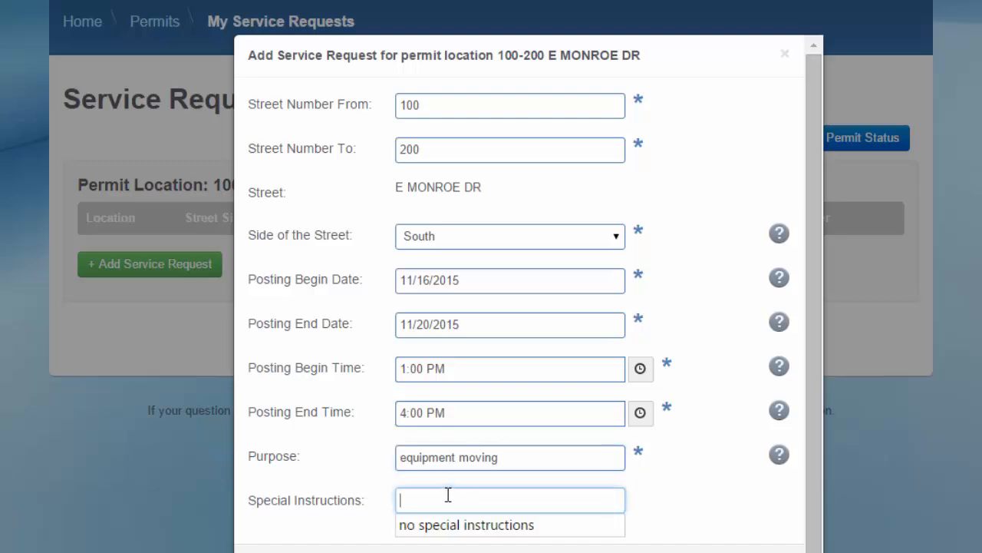
{"action": "left_click", "coordinate": [653, 500]}
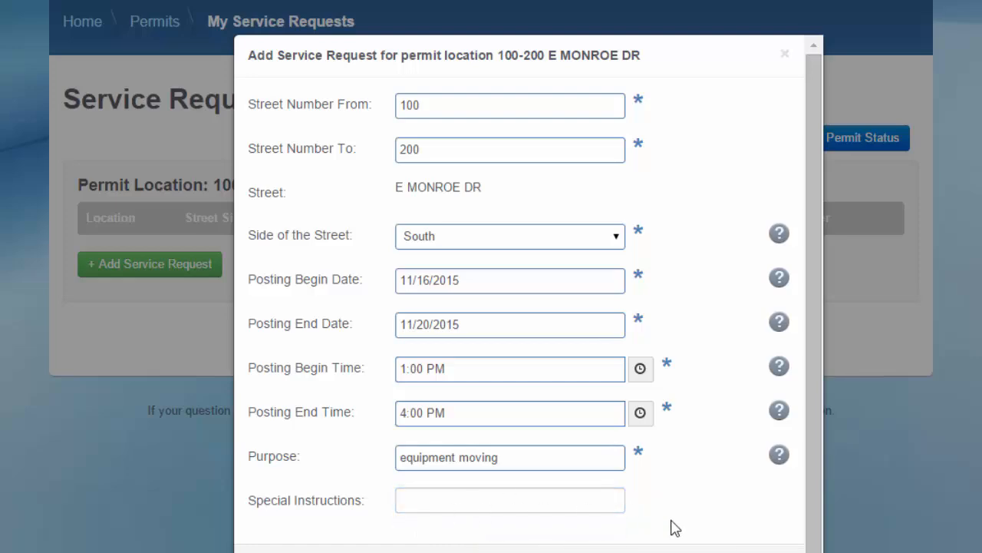
Check the help for the street side, posting dates and posting begin time, and submit the service request
{"action": "left_click", "coordinate": [779, 234]}
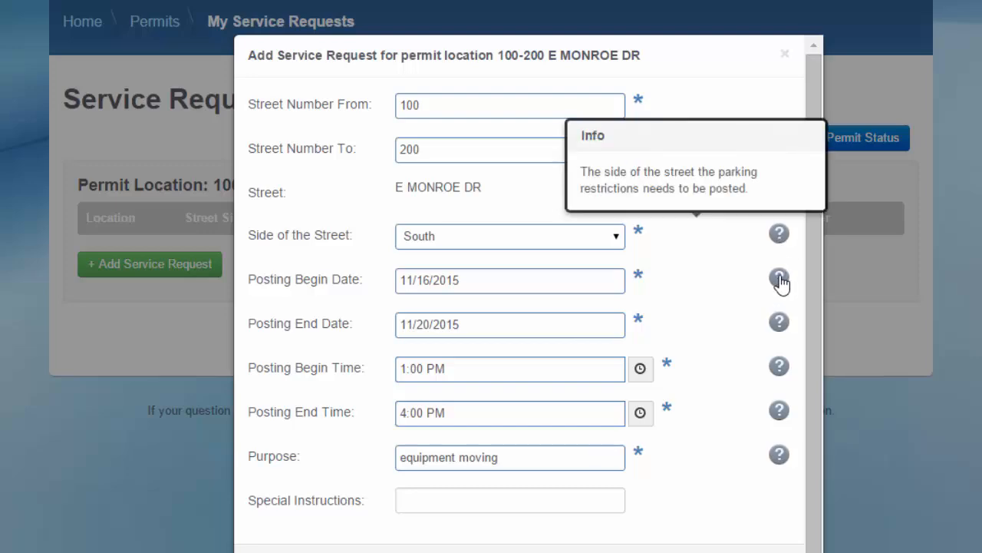
{"action": "left_click", "coordinate": [779, 279]}
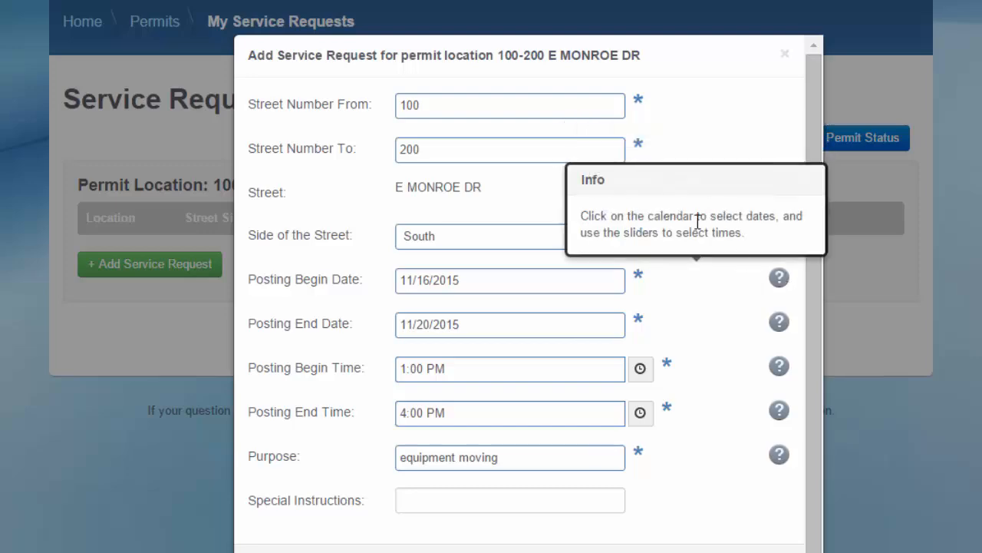
{"action": "left_click", "coordinate": [779, 322]}
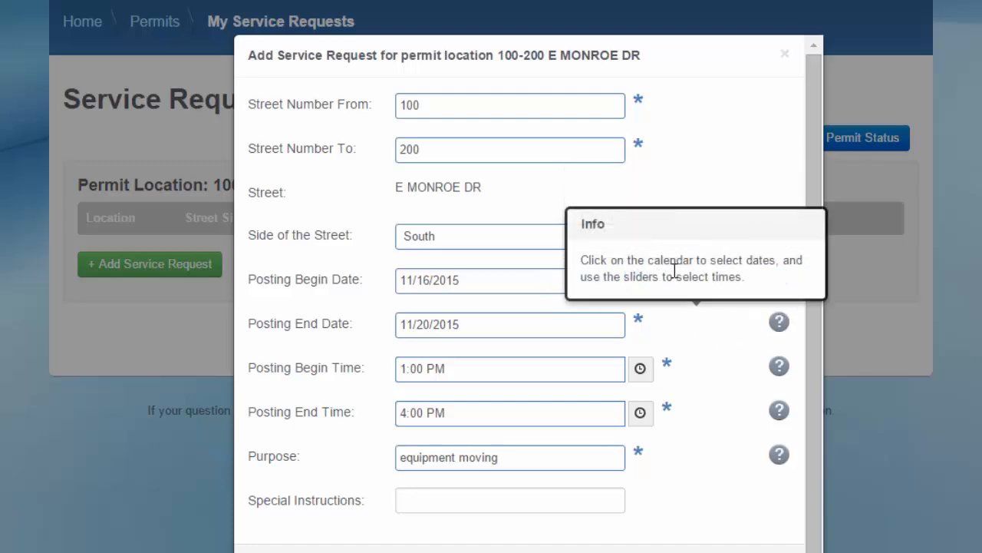
{"action": "left_click", "coordinate": [779, 366]}
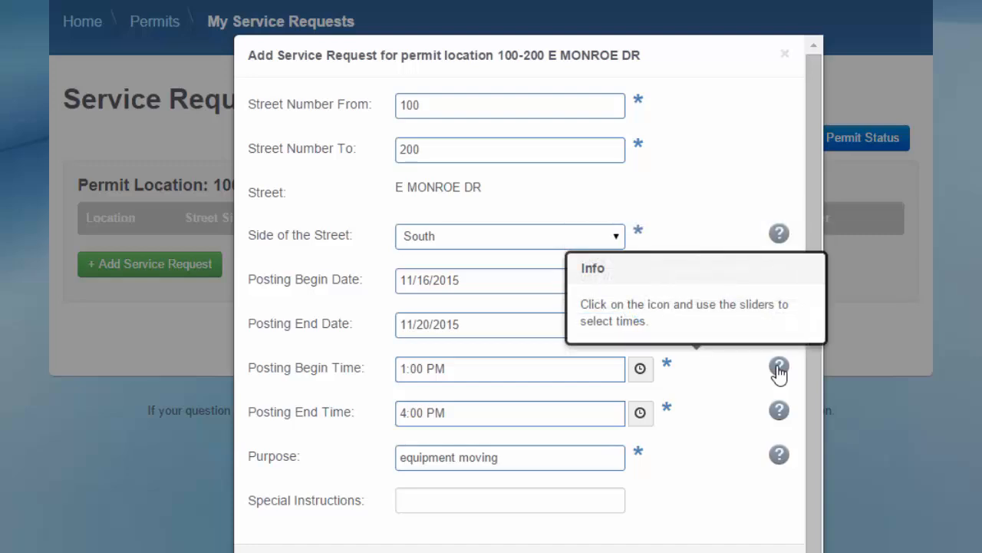
{"action": "left_click", "coordinate": [679, 501]}
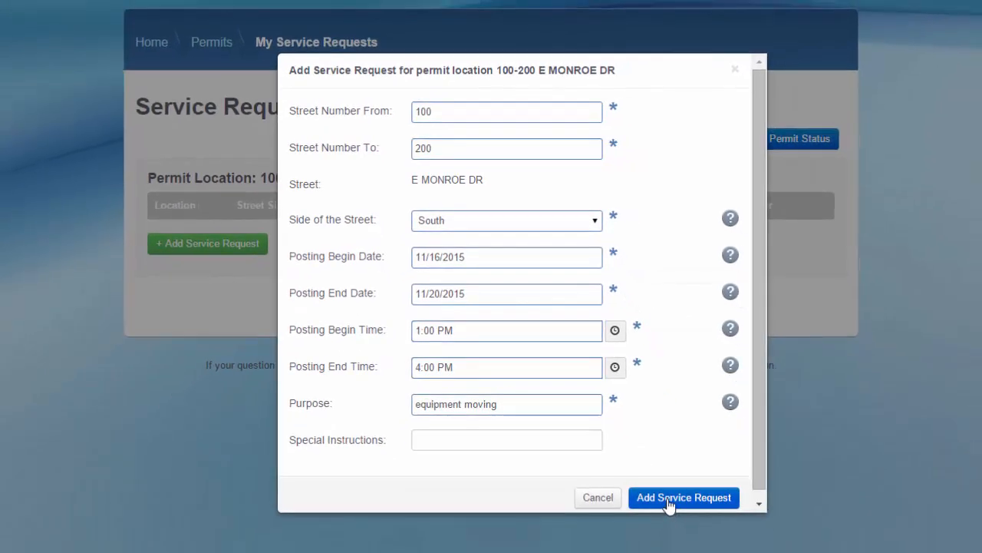
Add the completed service request to the permit location and review the permit's application status page through its related service requests
{"action": "left_click", "coordinate": [668, 502]}
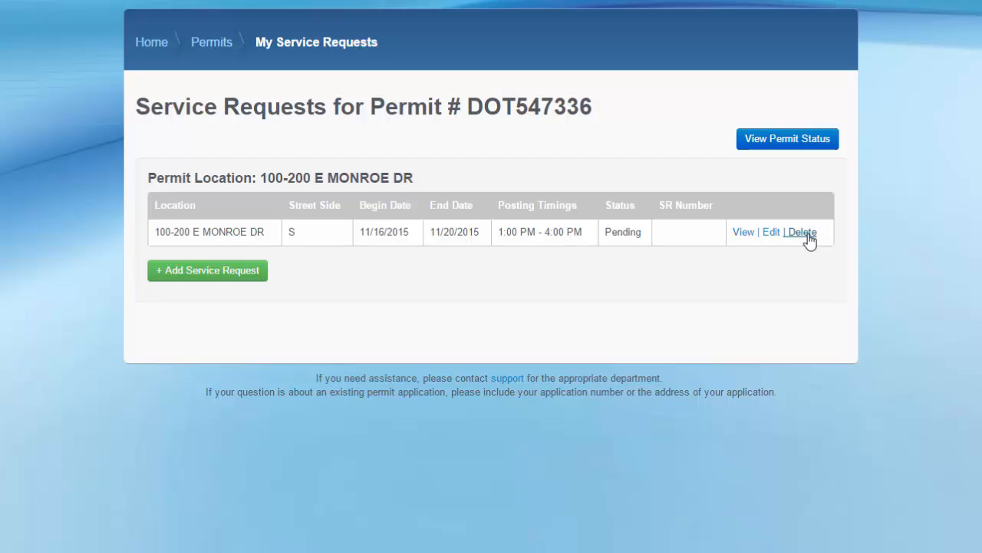
{"action": "left_click", "coordinate": [775, 143]}
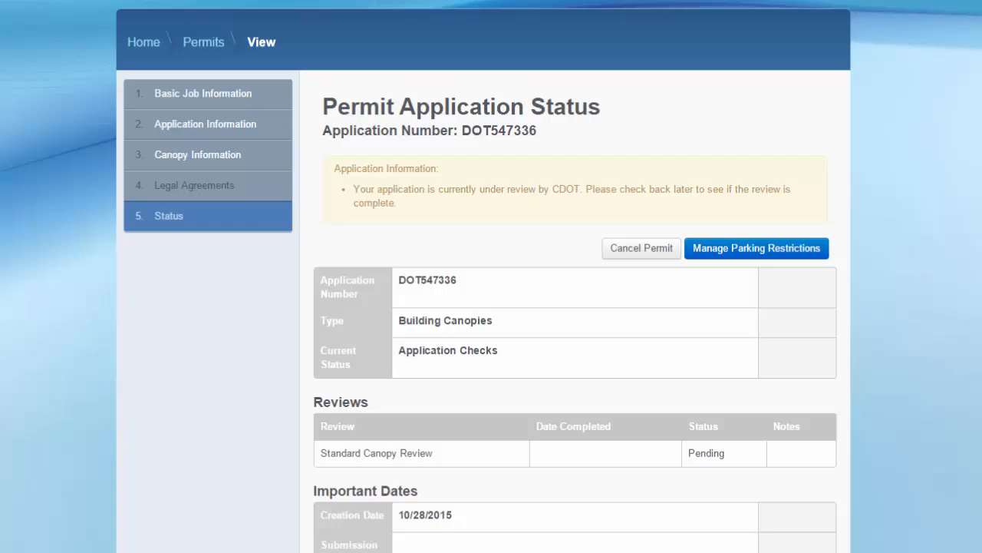
{"action": "scroll", "coordinate": [780, 445], "scroll_direction": "down", "scroll_amount": 15}
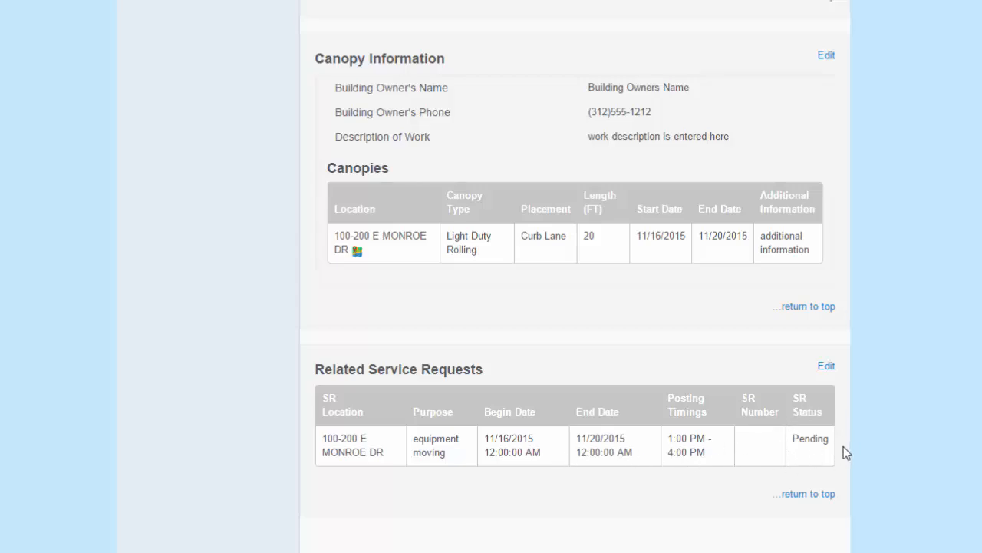
{"action": "left_click", "coordinate": [814, 499]}
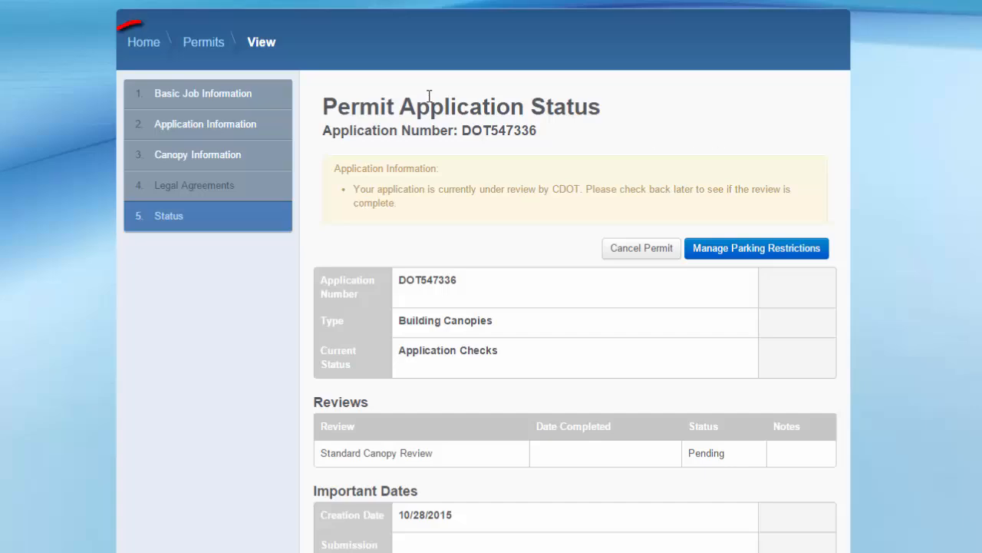
Return to the home dashboard listing the permit applications and sign out of the account
{"action": "left_click", "coordinate": [144, 43]}
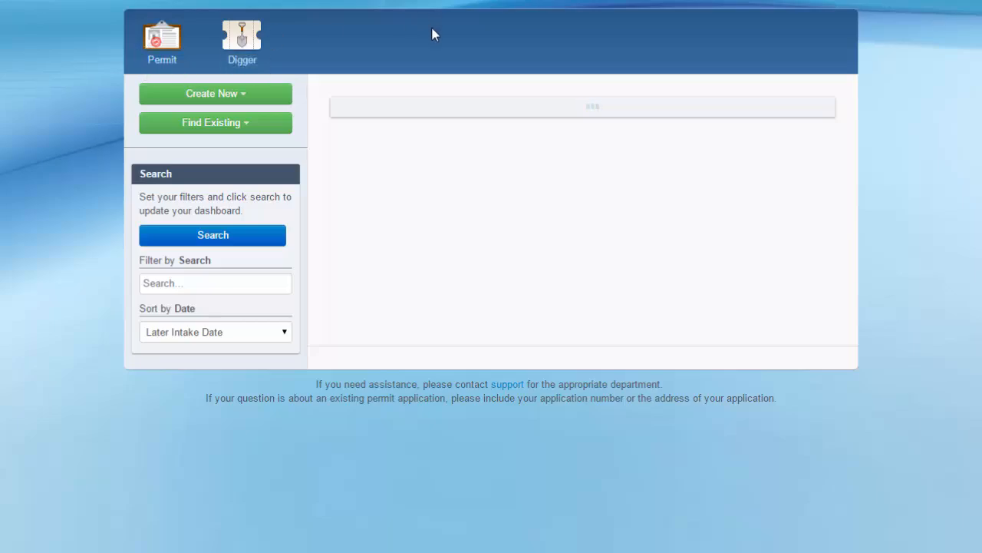
{"action": "scroll", "coordinate": [423, 37], "scroll_direction": "up", "scroll_amount": 2}
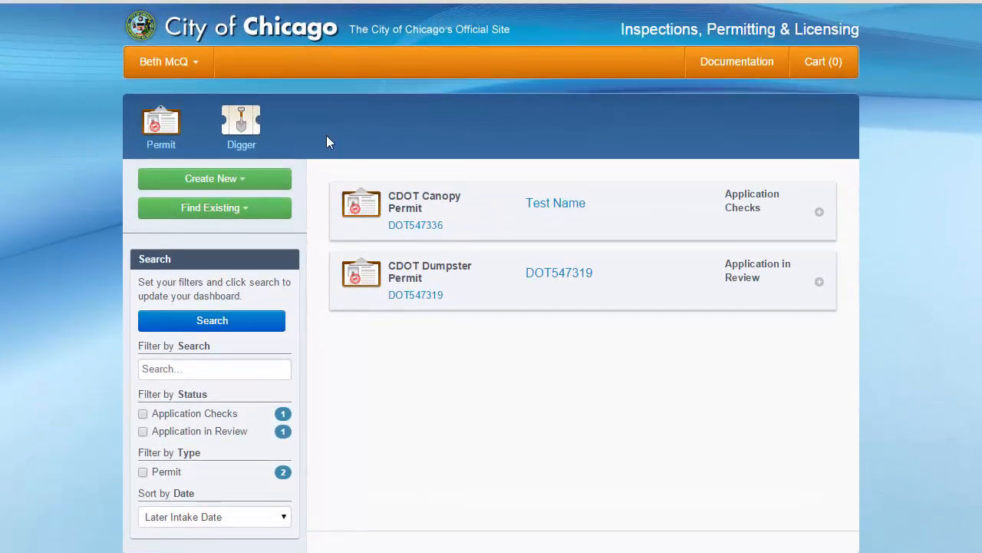
{"action": "left_click", "coordinate": [196, 62]}
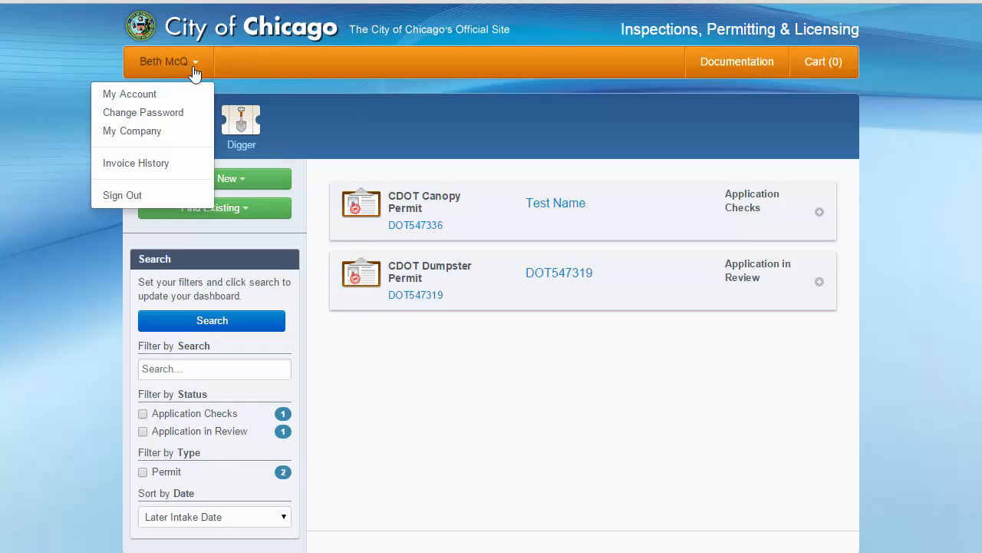
{"action": "left_click", "coordinate": [149, 198]}
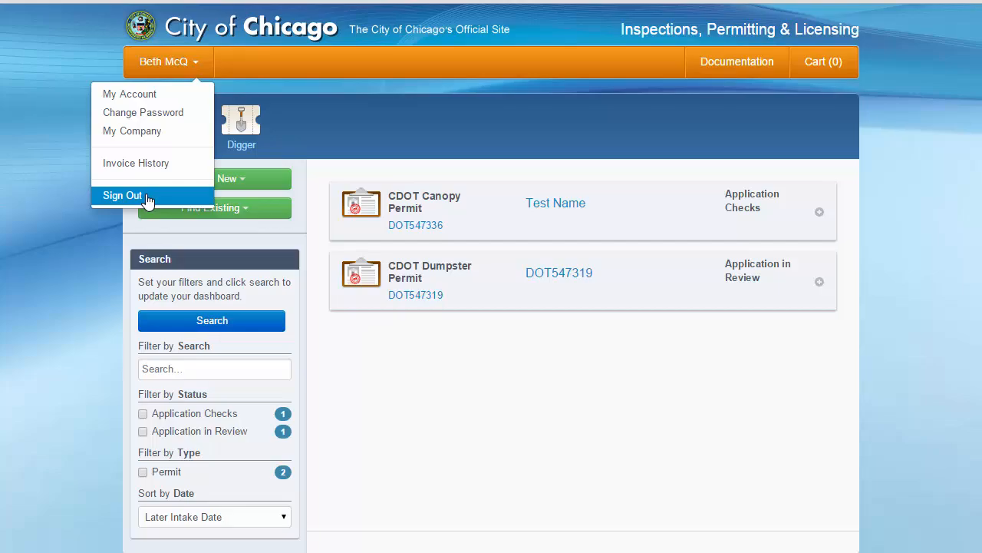